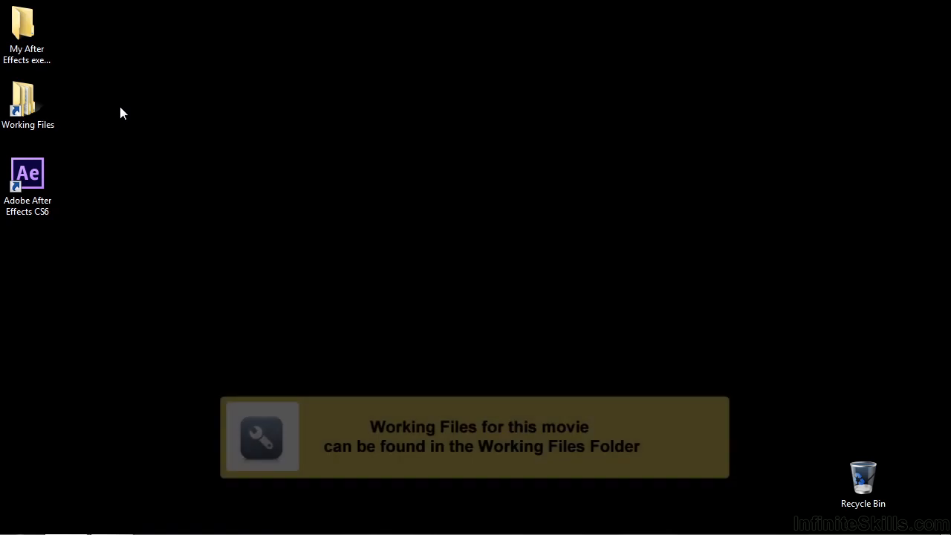
# Open 0604-text-path.aep from Working Files > After Effects projects
pyautogui.doubleClick(39, 113)
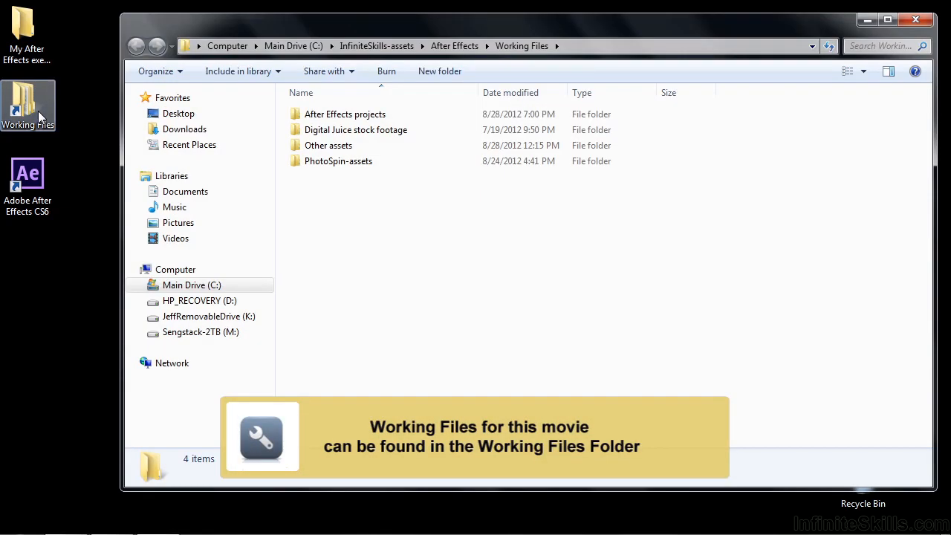
pyautogui.doubleClick(331, 115)
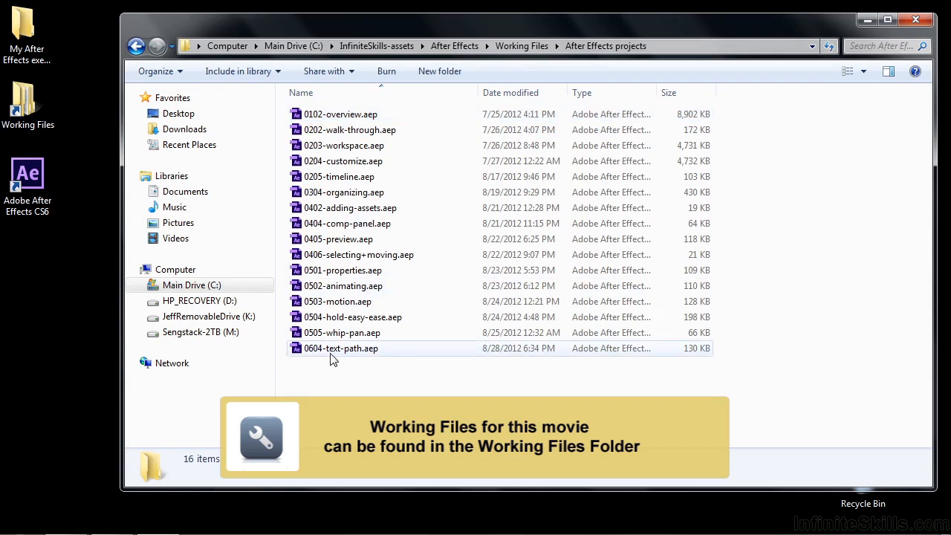
pyautogui.doubleClick(309, 351)
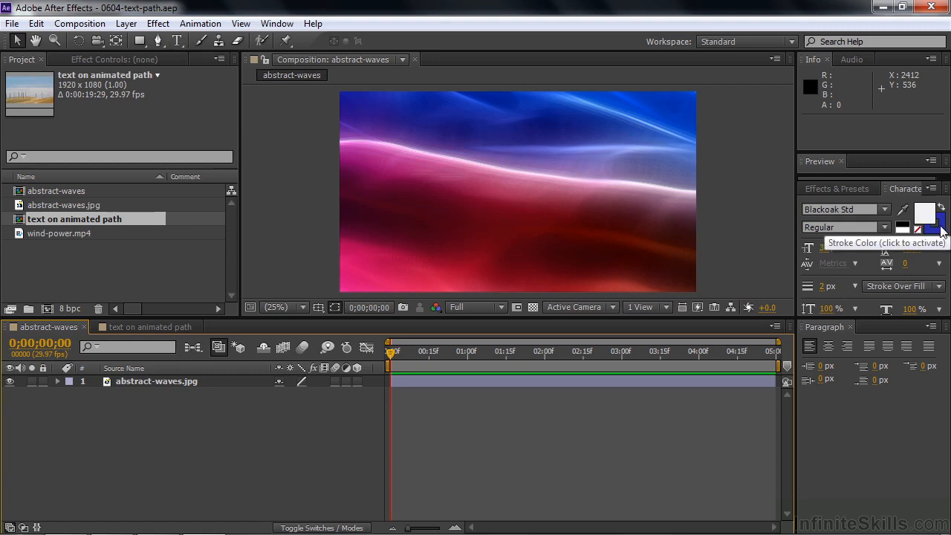
# Set the Character panel font size to 59 px and select the Horizontal Type tool
pyautogui.click(825, 248)
pyautogui.moveTo(836, 249); pyautogui.dragTo(853, 260)
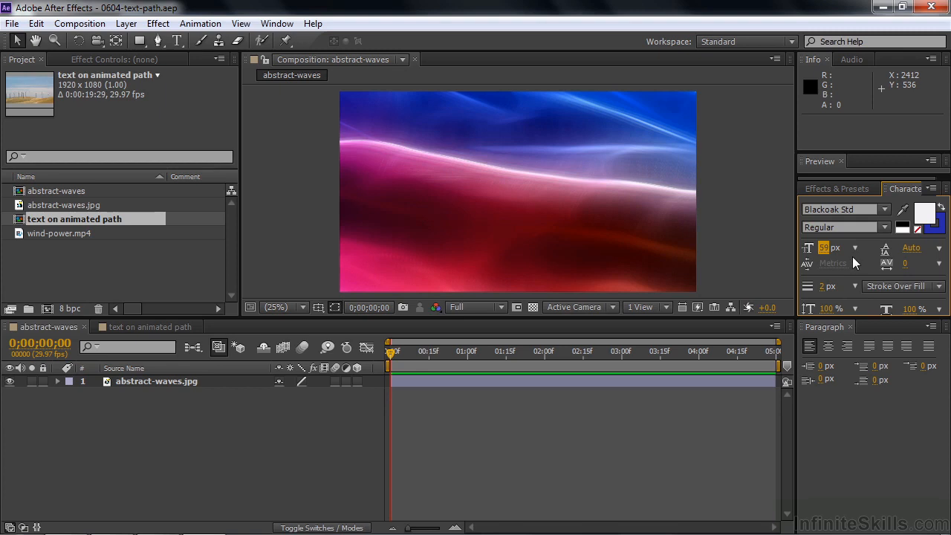
pyautogui.click(177, 41)
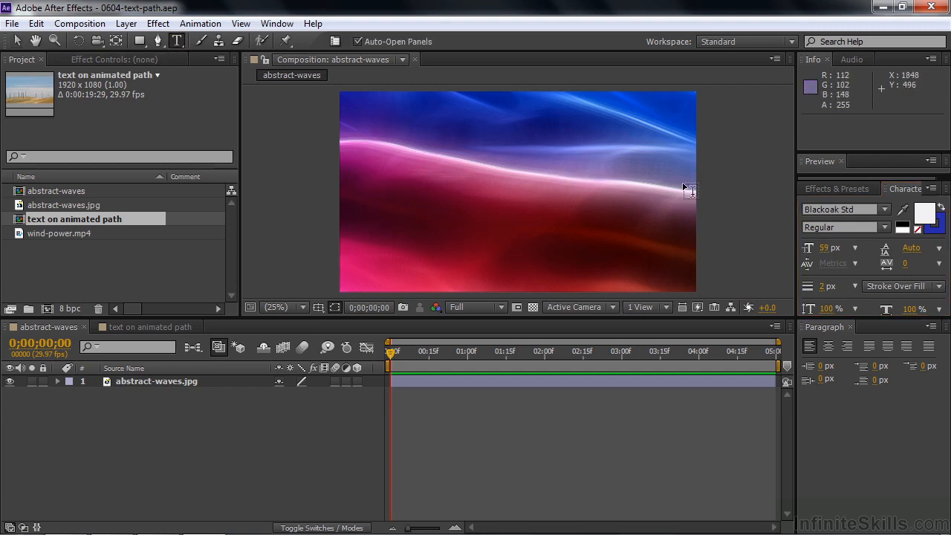
# Type 'Here is some text on a path' in the composition and stretch it vertically
pyautogui.click(364, 236)
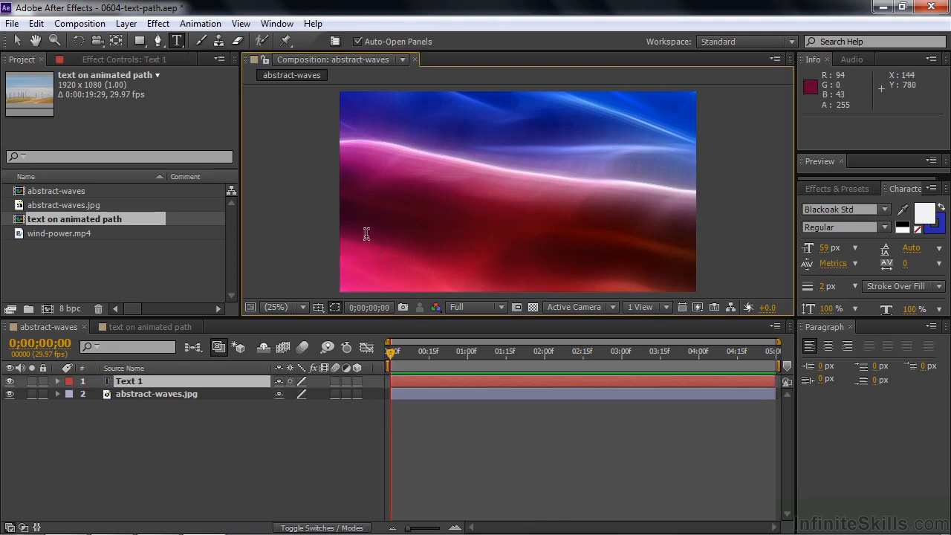
pyautogui.write('Here is ')
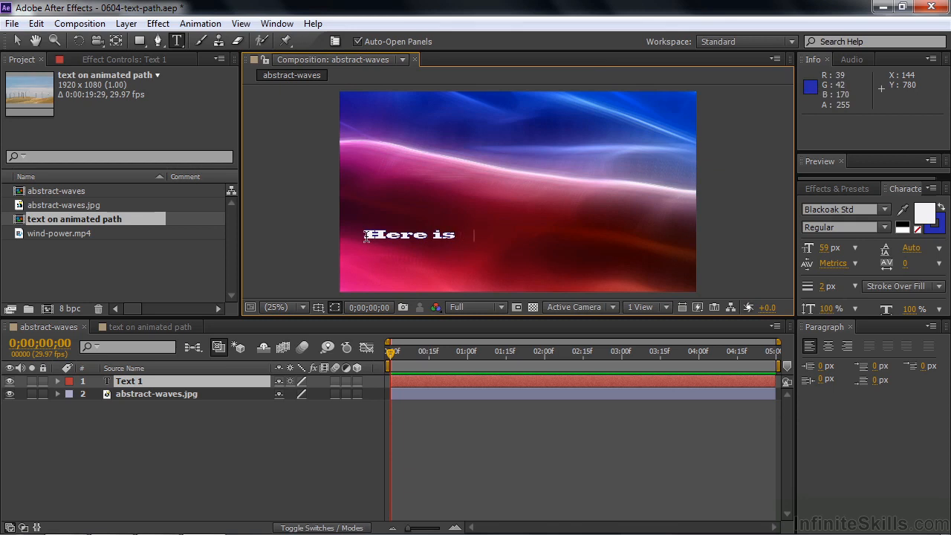
pyautogui.write('some text on a path')
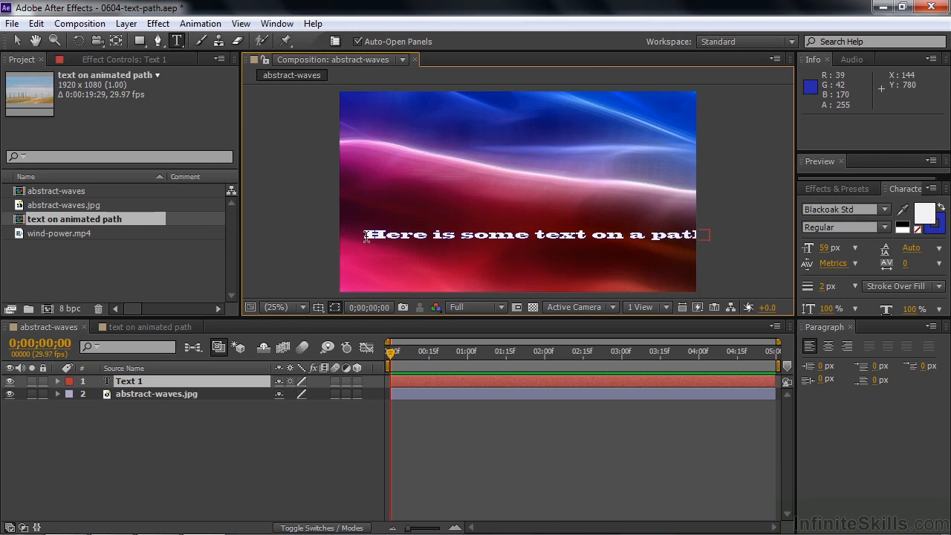
pyautogui.click(128, 380)
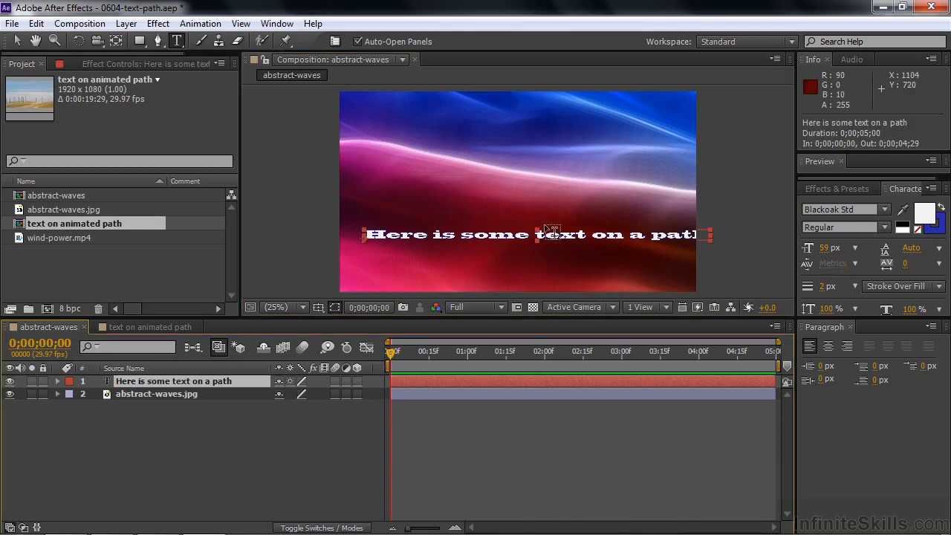
pyautogui.moveTo(536, 232); pyautogui.dragTo(549, 255)
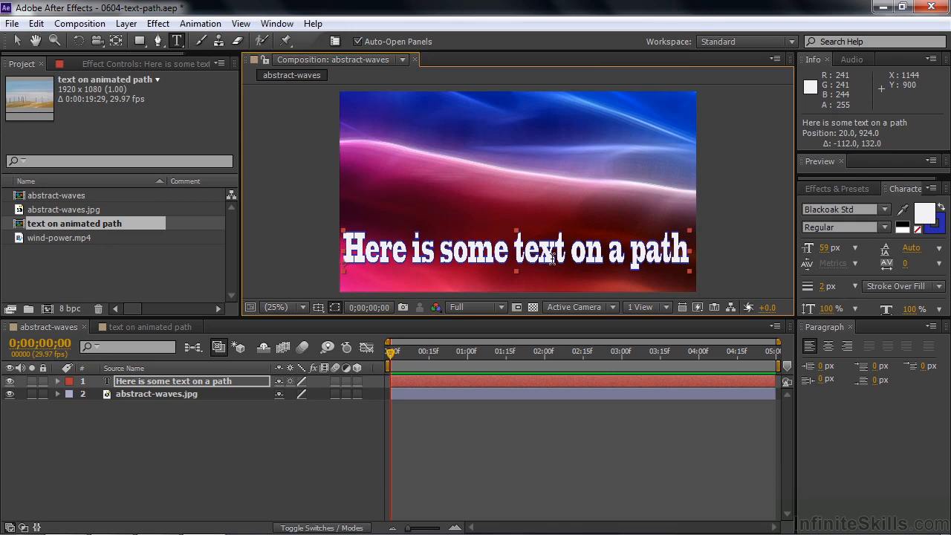
pyautogui.click(123, 384)
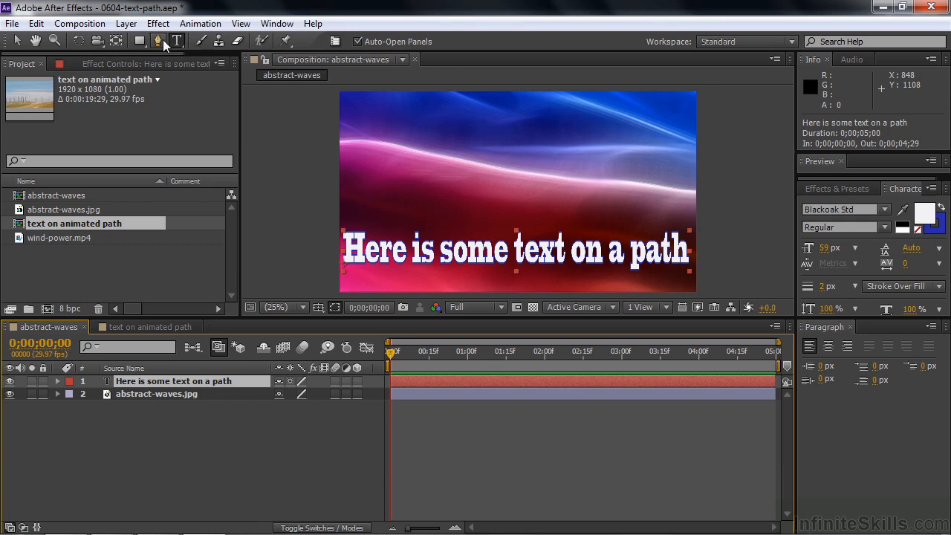
# With the Pen Tool in RotoBezier mode, place Mask 1's first vertex left of the composition
pyautogui.moveTo(163, 43); pyautogui.dragTo(186, 44)
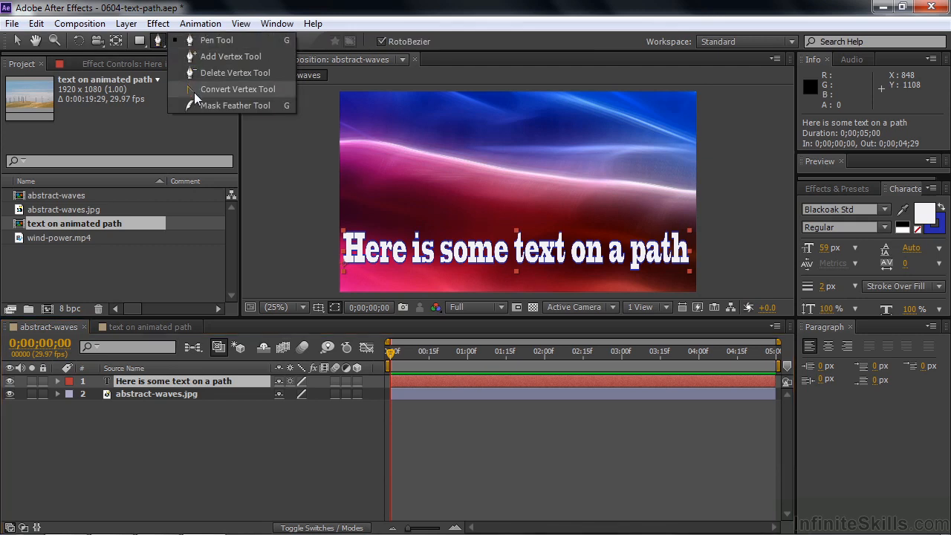
pyautogui.click(190, 39)
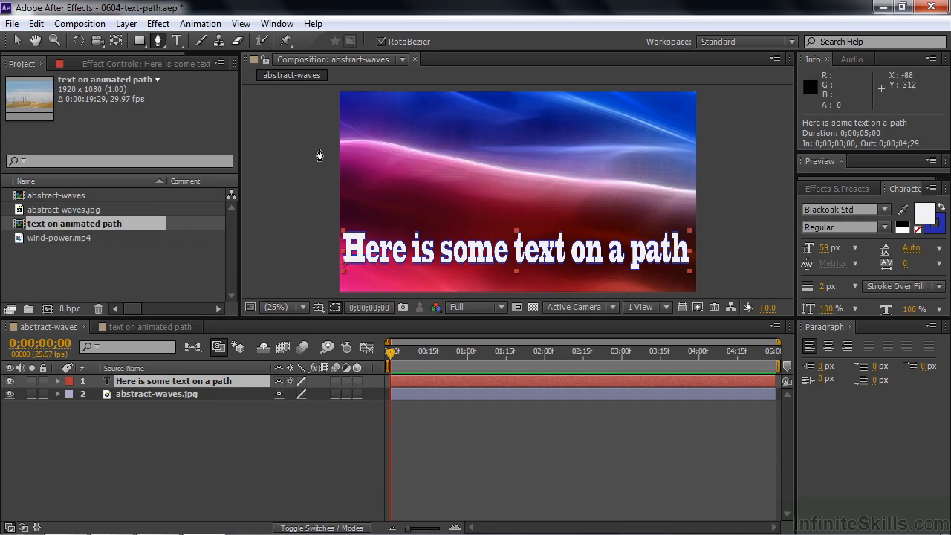
pyautogui.click(379, 41)
pyautogui.click(302, 148)
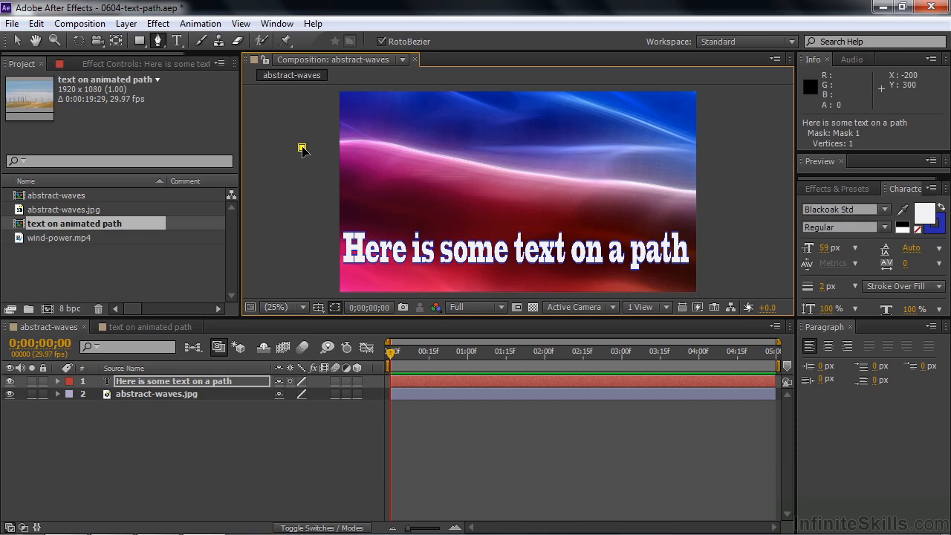
# Add vertices along the wave crest past the right edge, nudge the last one, then return to Selection
pyautogui.click(349, 141)
pyautogui.click(382, 141)
pyautogui.click(413, 151)
pyautogui.click(440, 155)
pyautogui.click(482, 164)
pyautogui.click(518, 171)
pyautogui.click(569, 179)
pyautogui.click(612, 181)
pyautogui.click(647, 185)
pyautogui.click(681, 191)
pyautogui.click(727, 197)
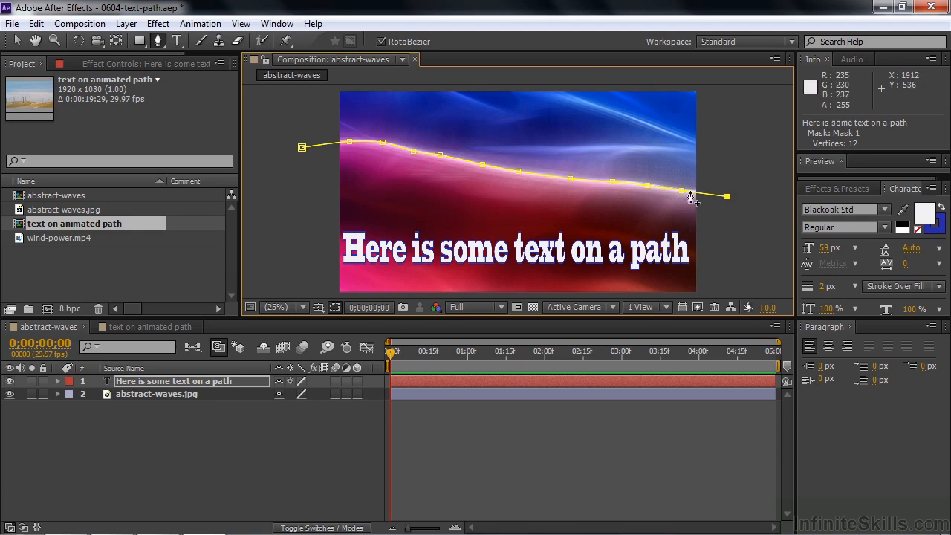
pyautogui.moveTo(727, 197); pyautogui.dragTo(729, 194)
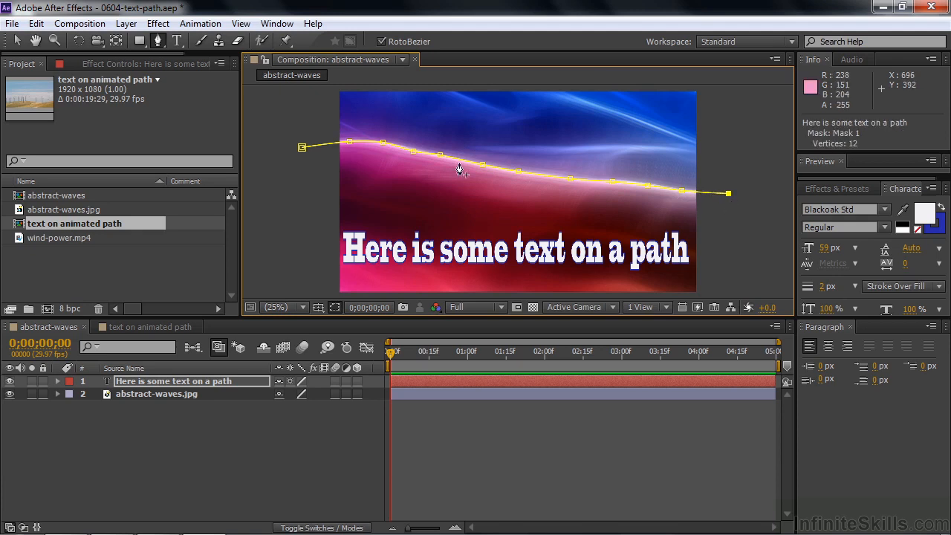
pyautogui.click(16, 42)
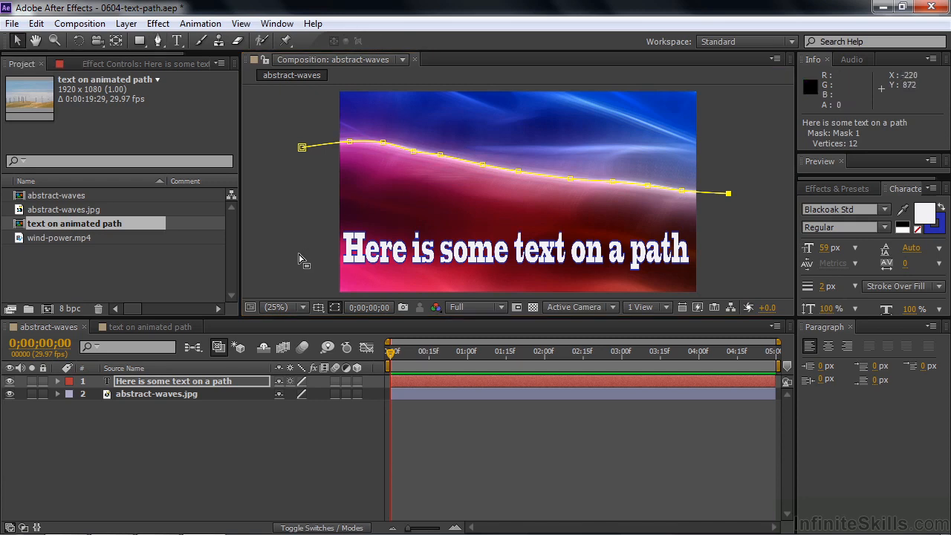
# Expand the text layer, inspect Mask 1's properties, then collapse the Masks group
pyautogui.click(59, 381)
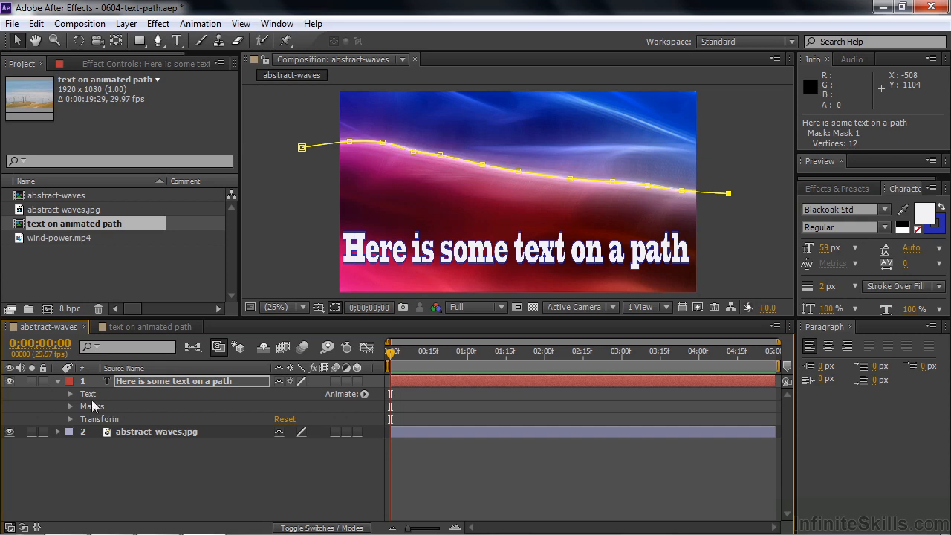
pyautogui.click(70, 407)
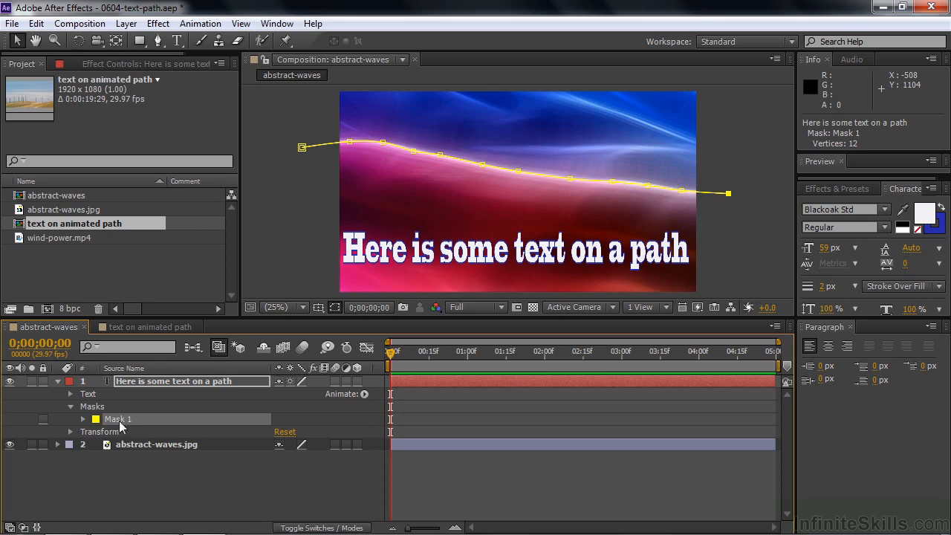
pyautogui.click(83, 419)
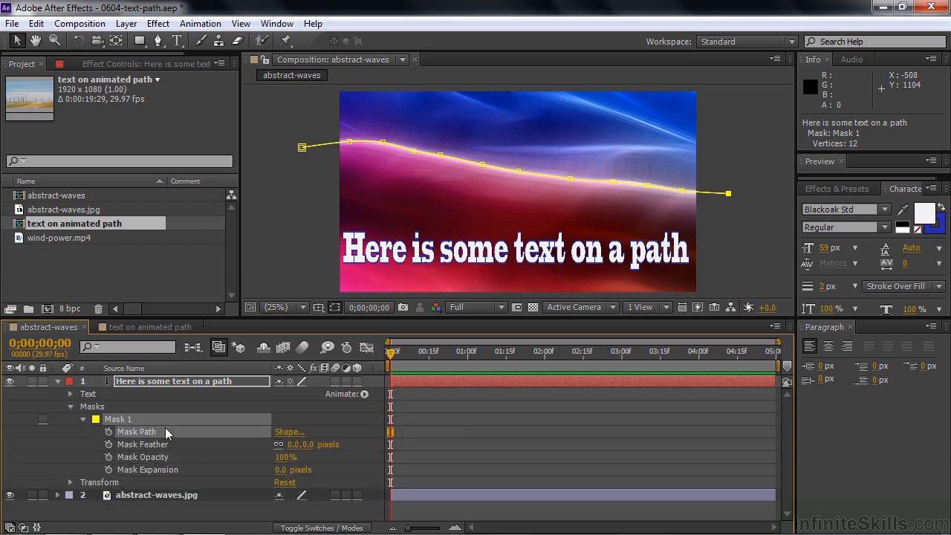
pyautogui.click(70, 407)
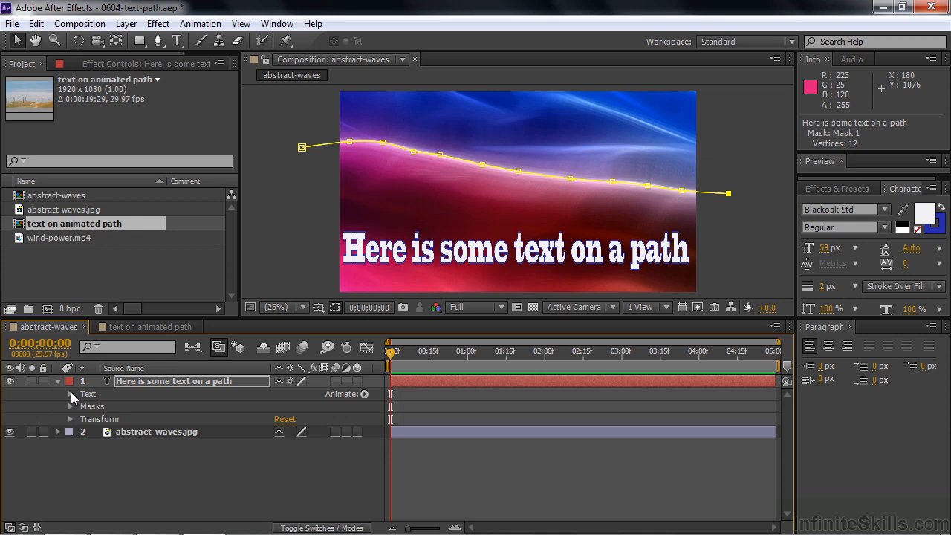
# Set the text's Path Options Path dropdown to Mask 1
pyautogui.click(71, 392)
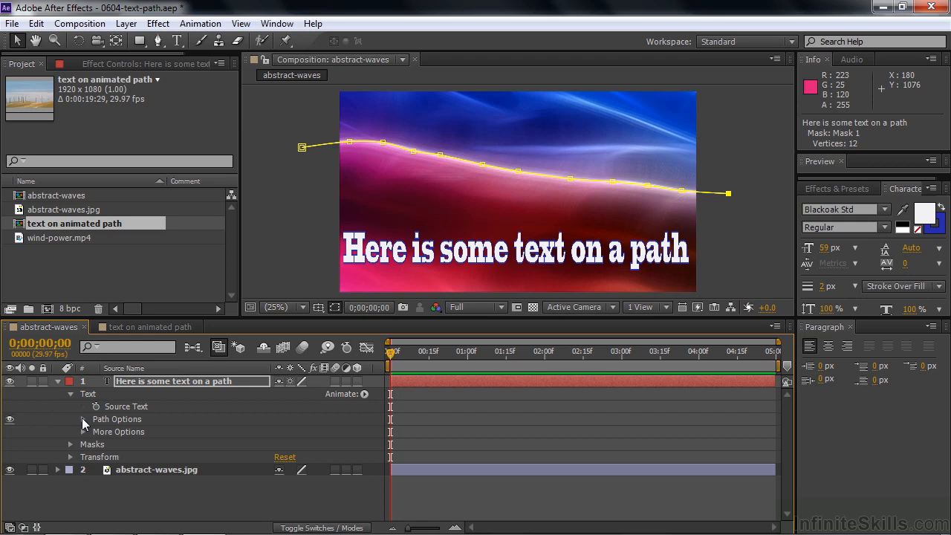
pyautogui.click(83, 419)
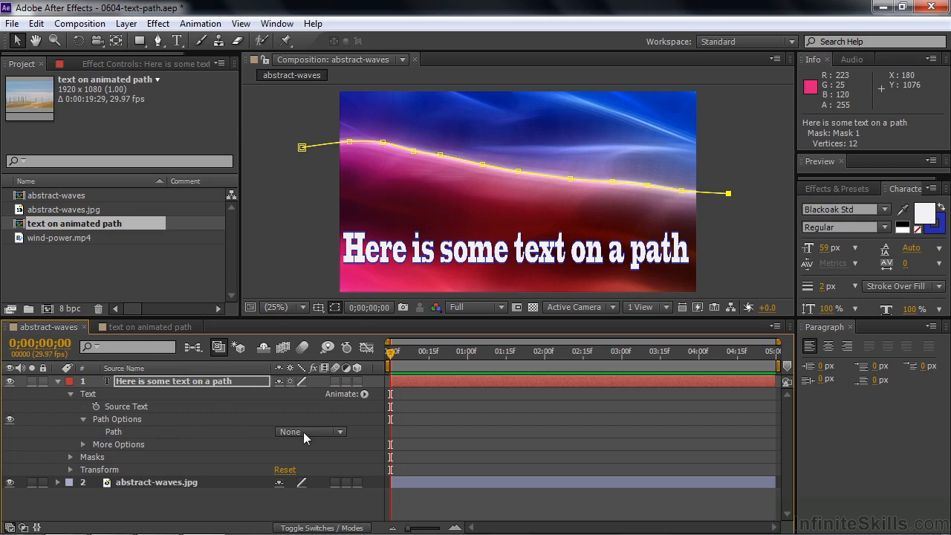
pyautogui.click(340, 432)
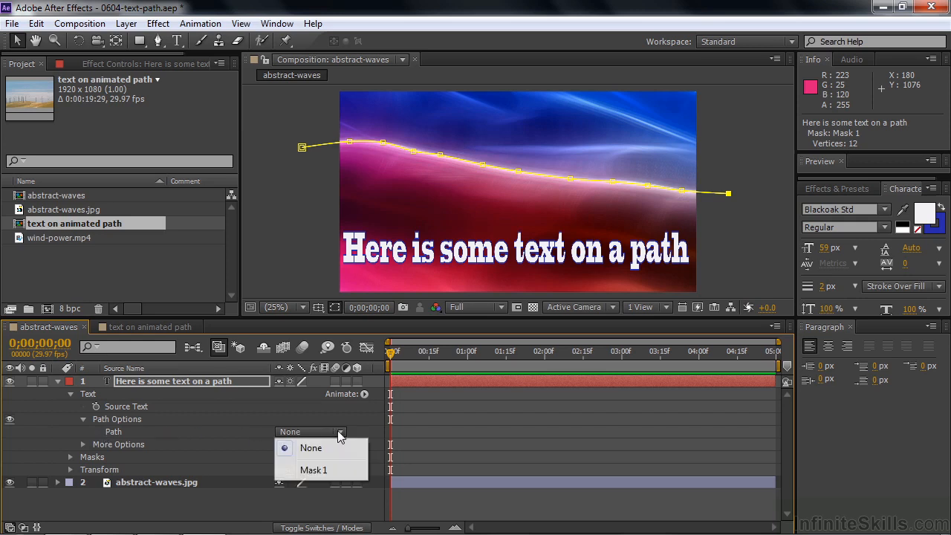
pyautogui.click(312, 470)
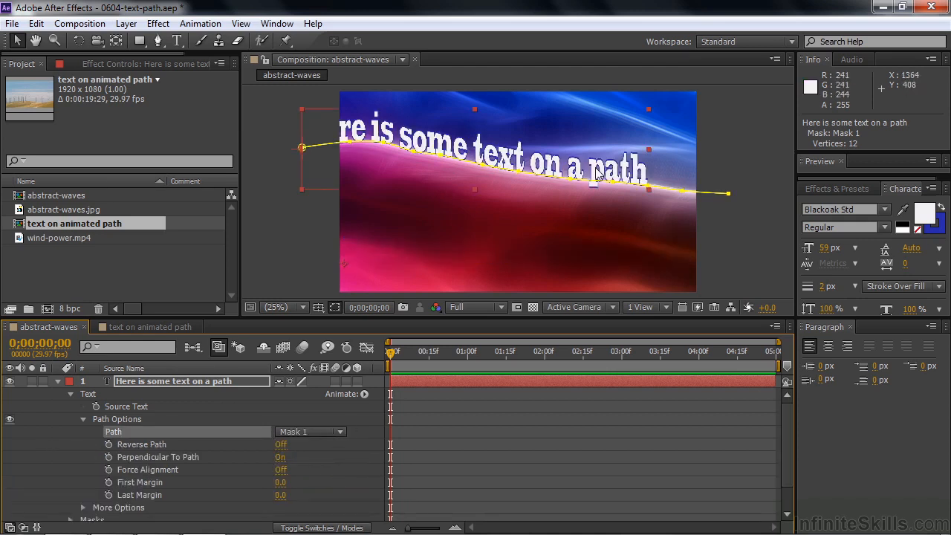
# Test Reverse Path and Perpendicular To Path, leaving them unchanged, and set Force Alignment to Off
pyautogui.click(283, 446)
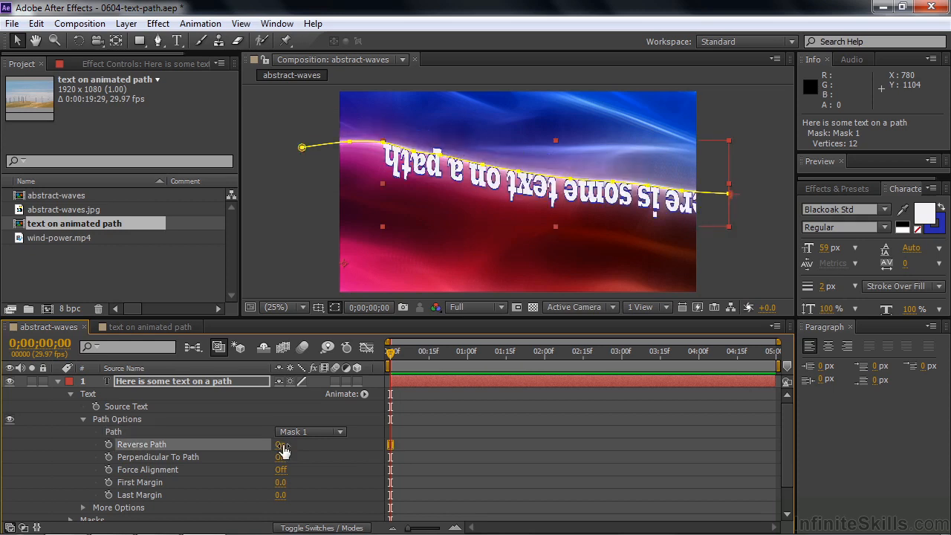
pyautogui.click(282, 446)
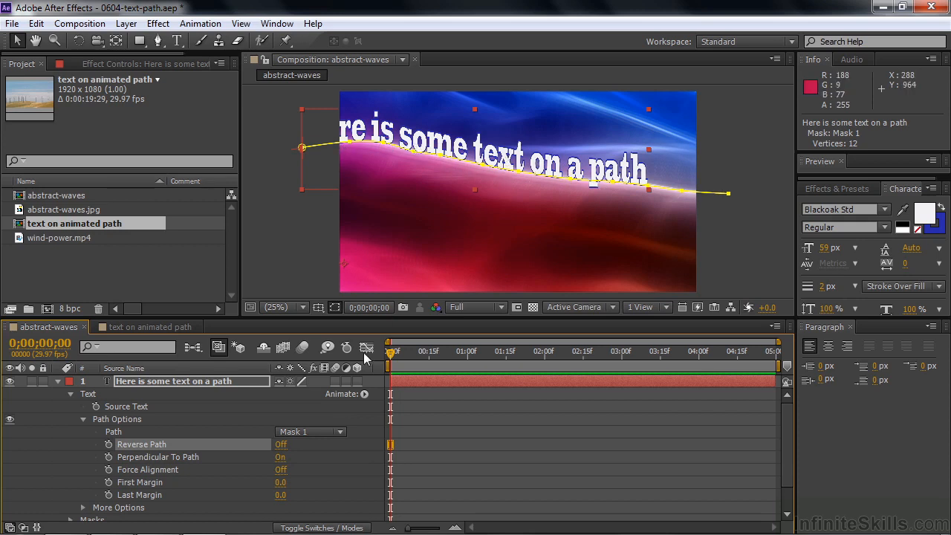
pyautogui.click(281, 460)
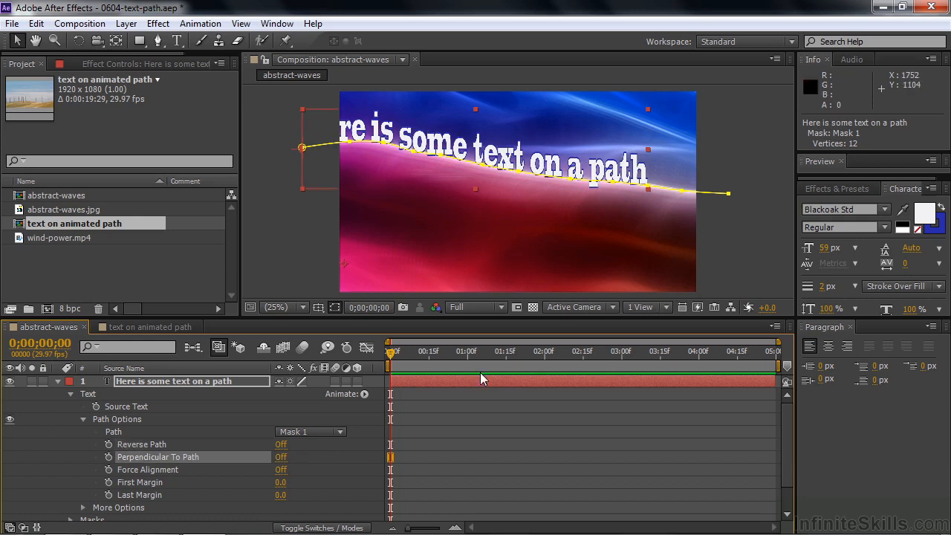
pyautogui.click(282, 460)
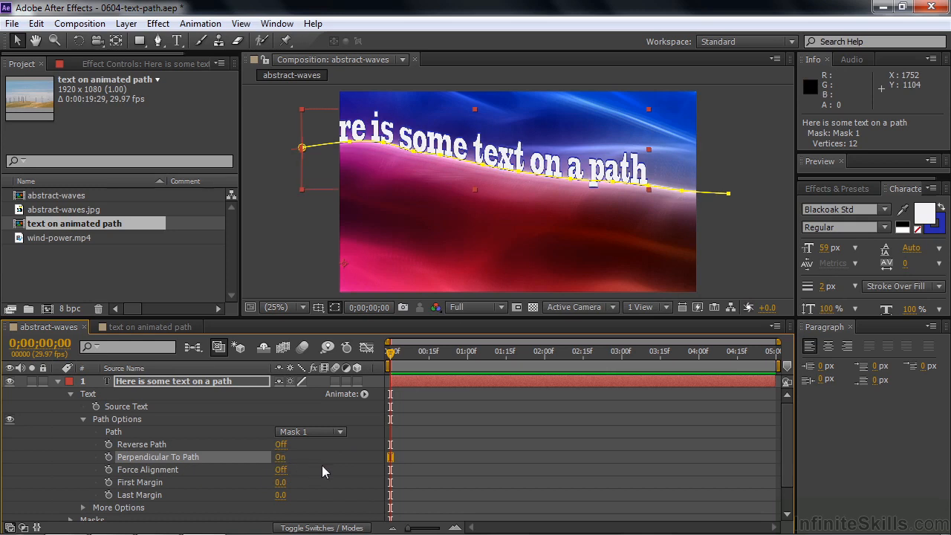
pyautogui.click(280, 470)
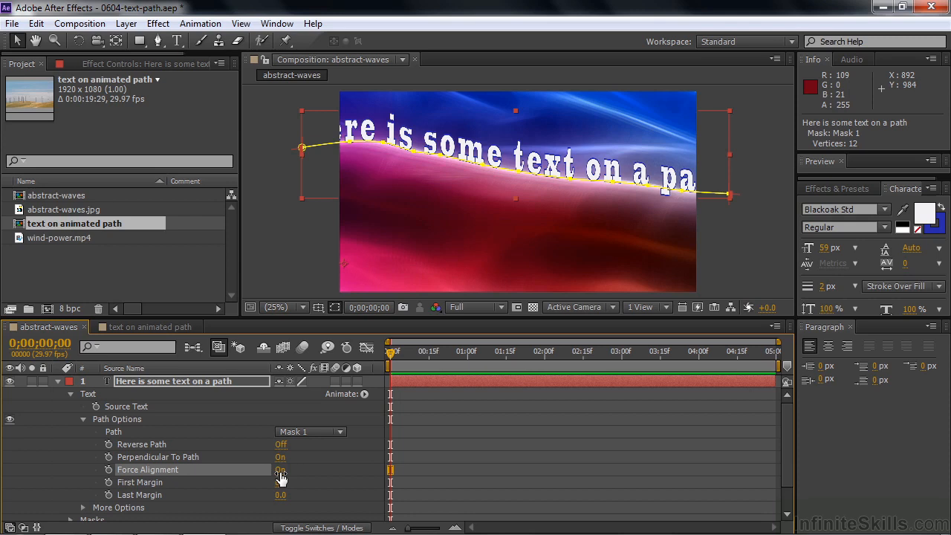
pyautogui.click(280, 471)
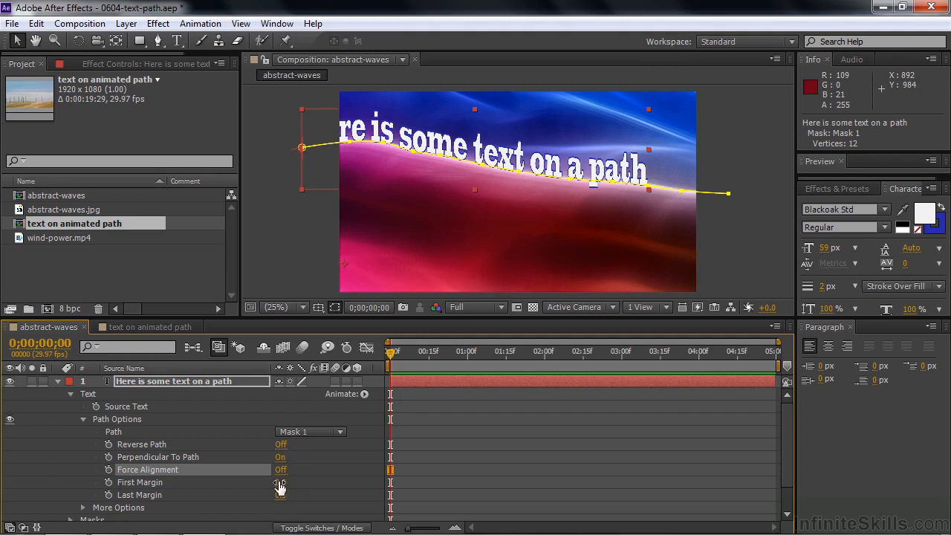
# Keyframe First Margin from 2157 at 0:00 to 247 at 2:00
pyautogui.moveTo(279, 487); pyautogui.dragTo(424, 484)
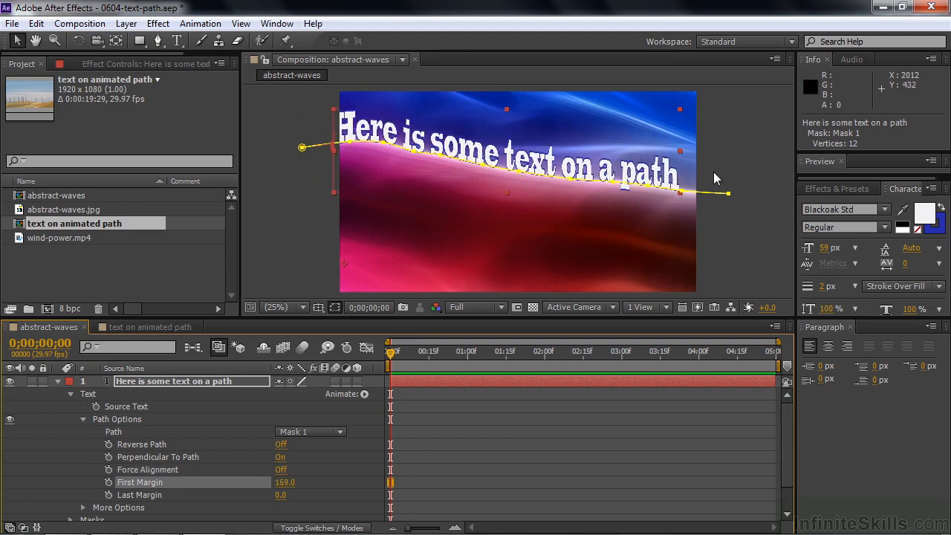
pyautogui.moveTo(284, 482); pyautogui.dragTo(506, 513)
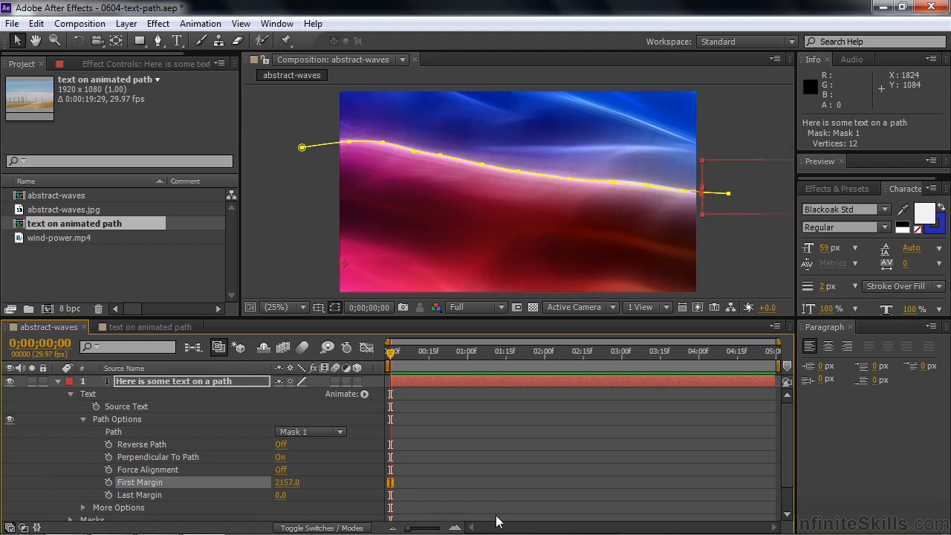
pyautogui.click(109, 482)
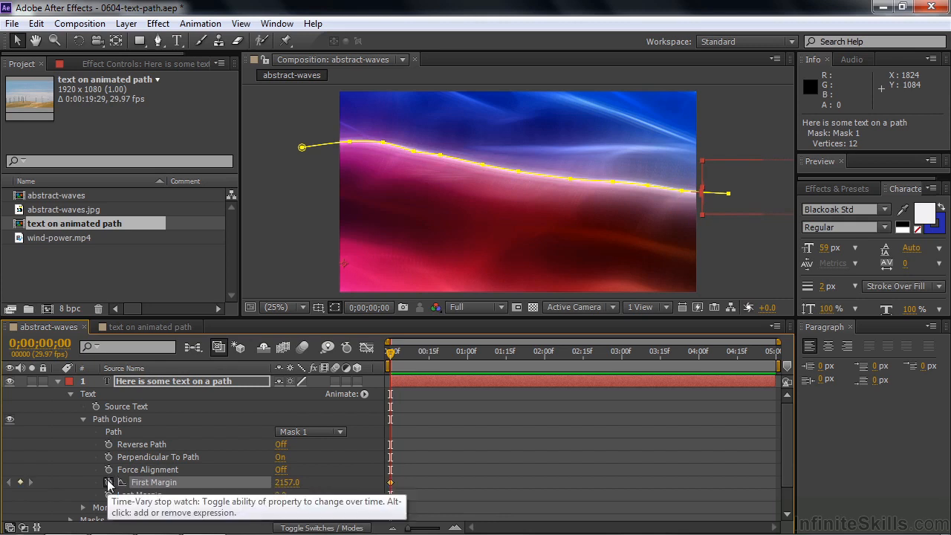
pyautogui.moveTo(390, 354); pyautogui.dragTo(544, 362)
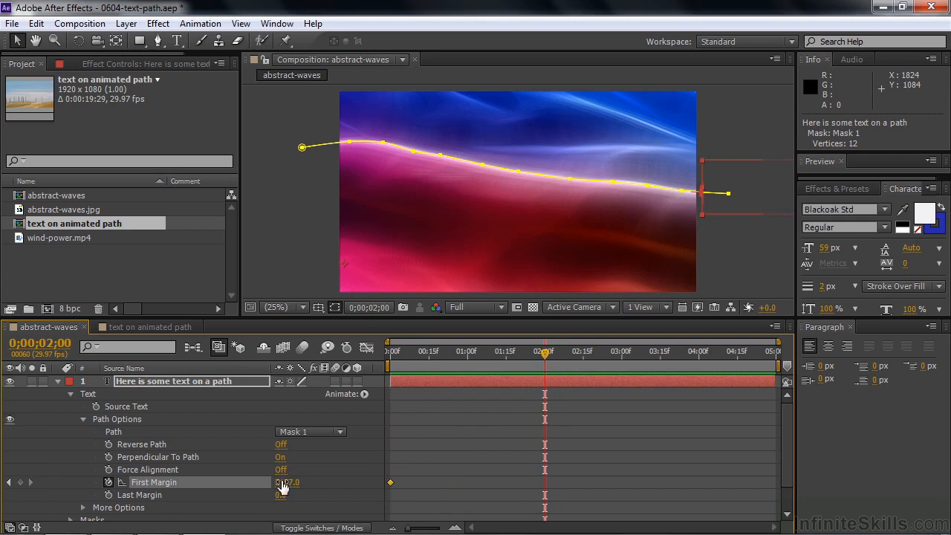
pyautogui.moveTo(282, 484); pyautogui.dragTo(147, 485)
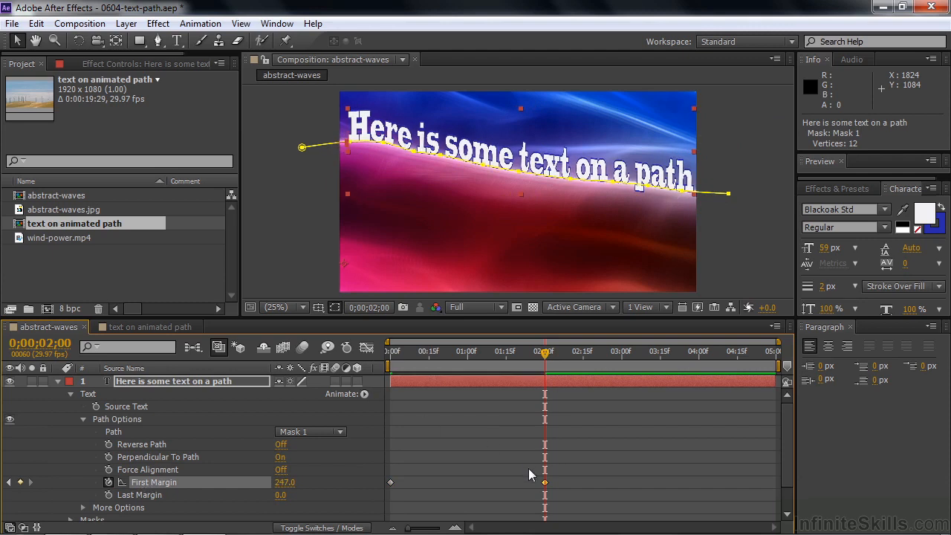
# Make the 2:00 First Margin keyframe a hold and paste a copy of it at 3:00
pyautogui.rightClick(544, 484)
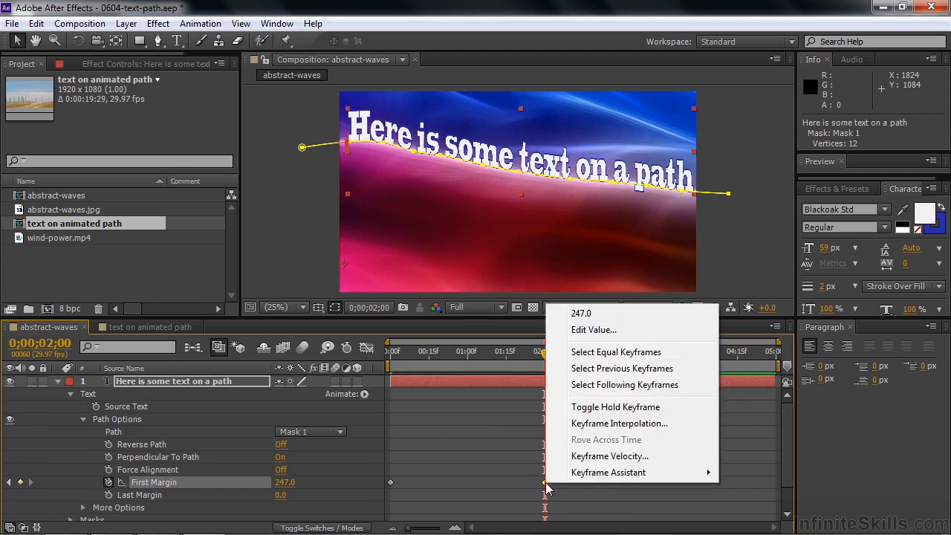
pyautogui.click(579, 412)
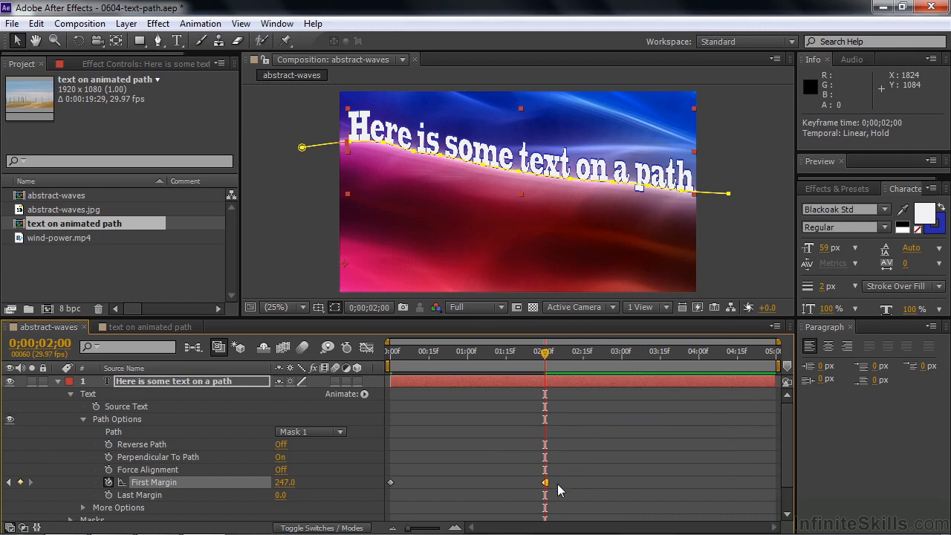
pyautogui.moveTo(547, 360); pyautogui.dragTo(622, 369)
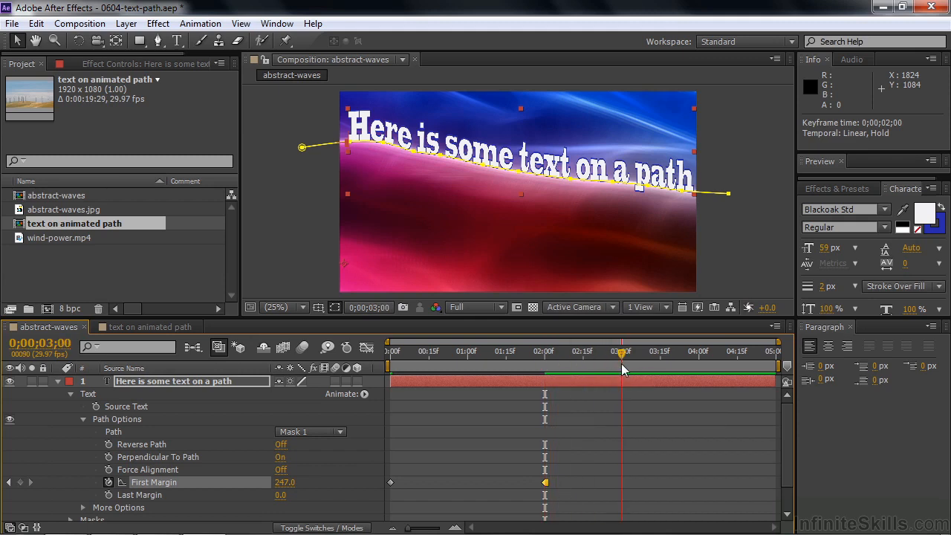
pyautogui.moveTo(545, 483)
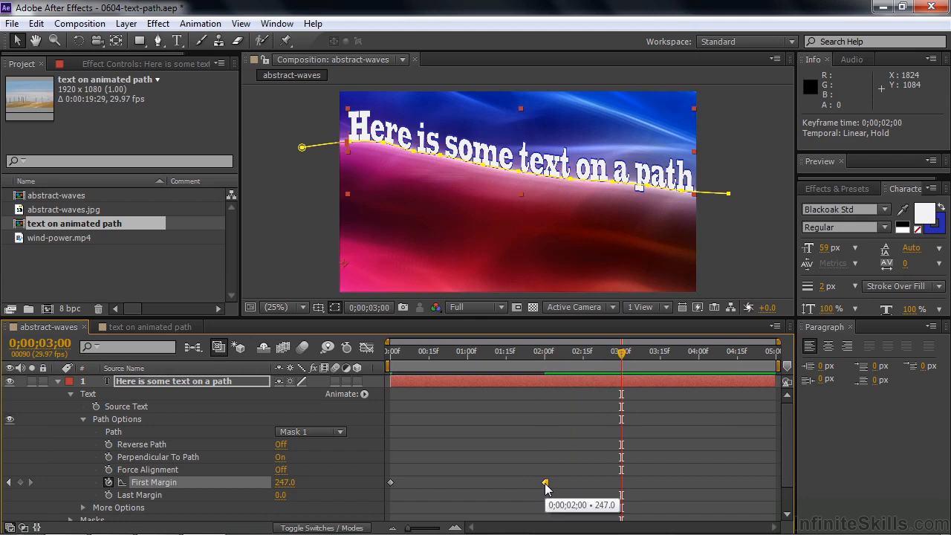
pyautogui.hotkey('ctrl', 'c')
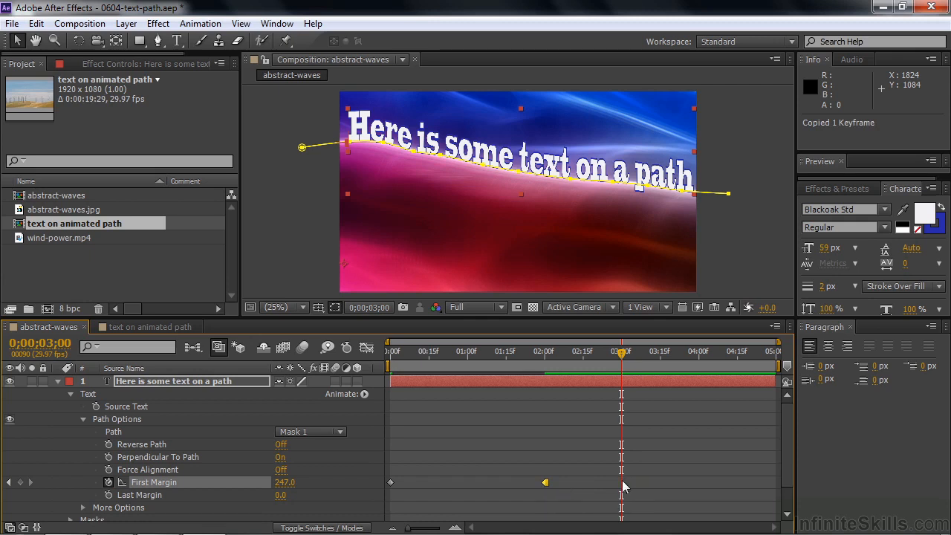
pyautogui.hotkey('ctrl', 'v')
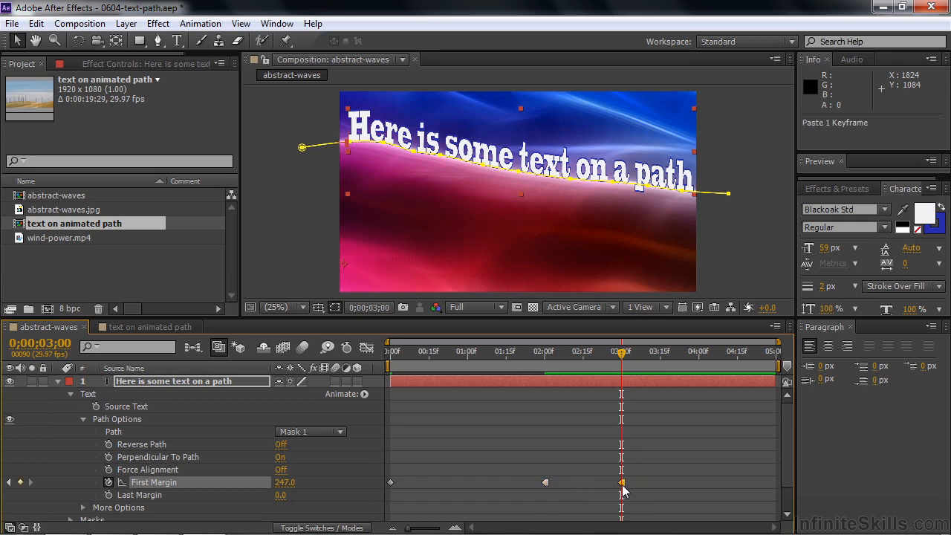
# Change the 3:00 First Margin keyframe's temporal interpolation from Hold to Linear
pyautogui.rightClick(623, 485)
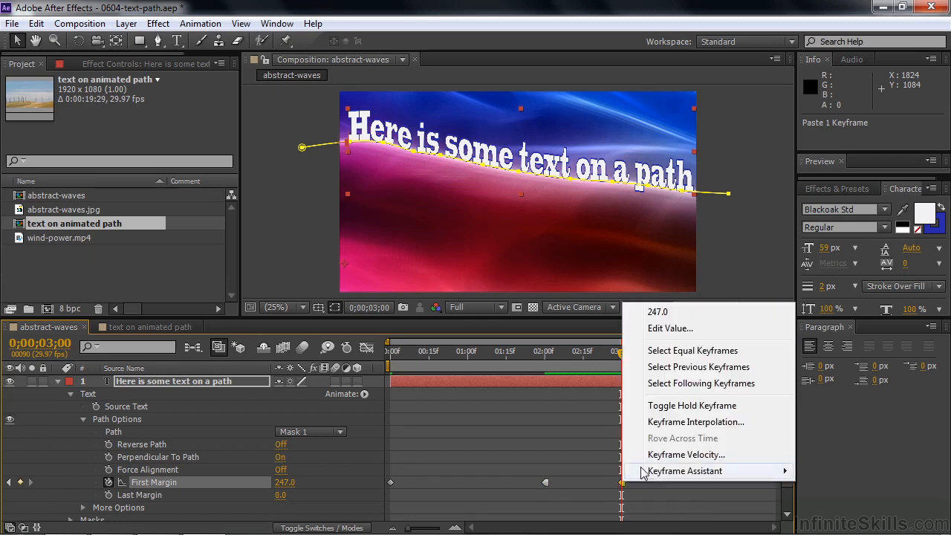
pyautogui.click(660, 421)
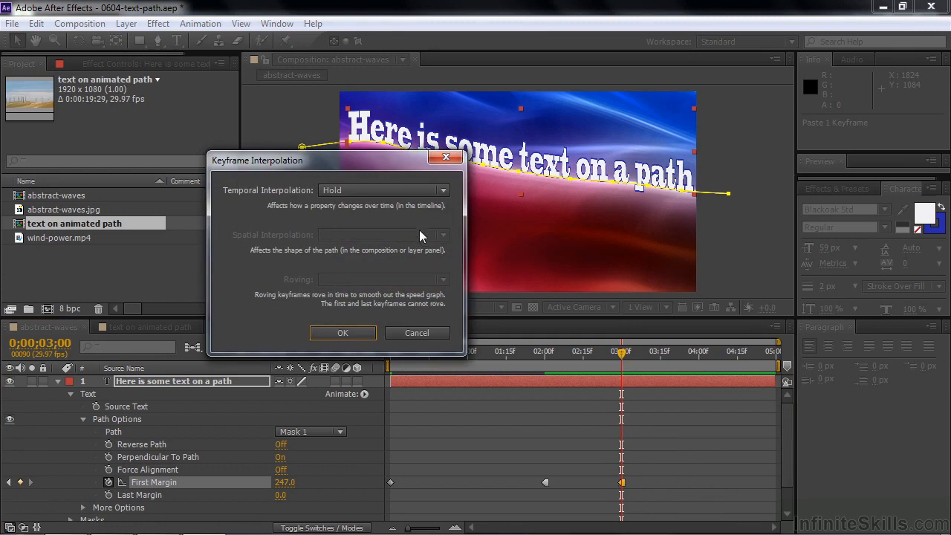
pyautogui.click(443, 191)
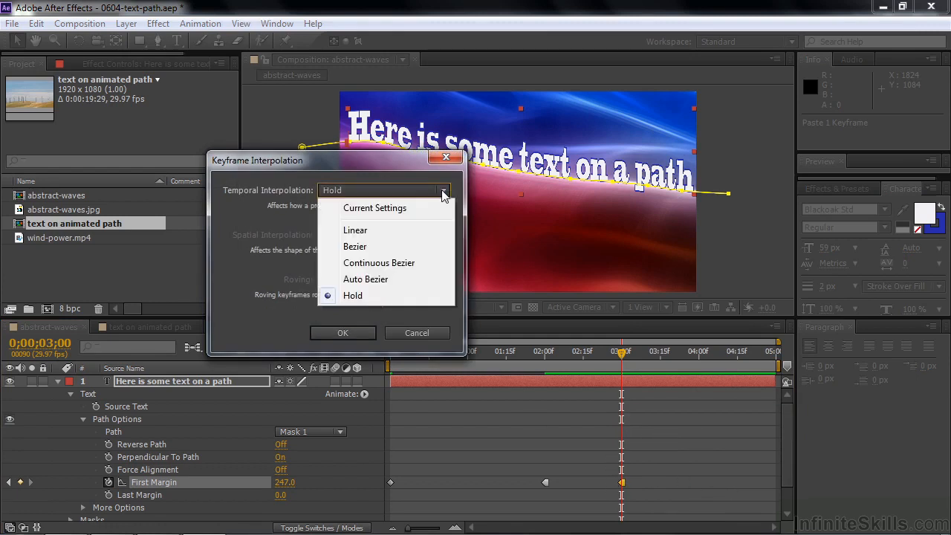
pyautogui.click(388, 230)
pyautogui.click(344, 334)
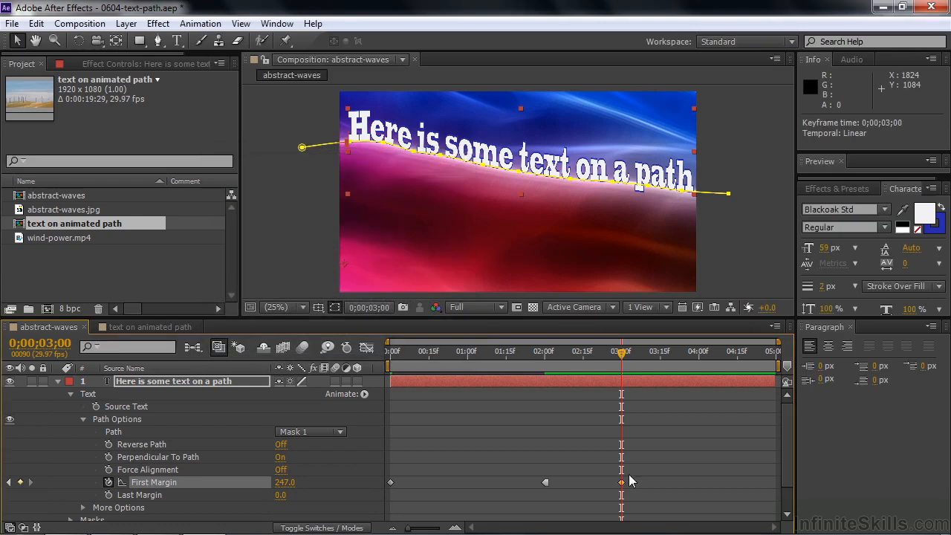
# Near 4:16, set First Margin to -1774 so the text exits left, then rewind to 0:00
pyautogui.moveTo(622, 354); pyautogui.dragTo(740, 363)
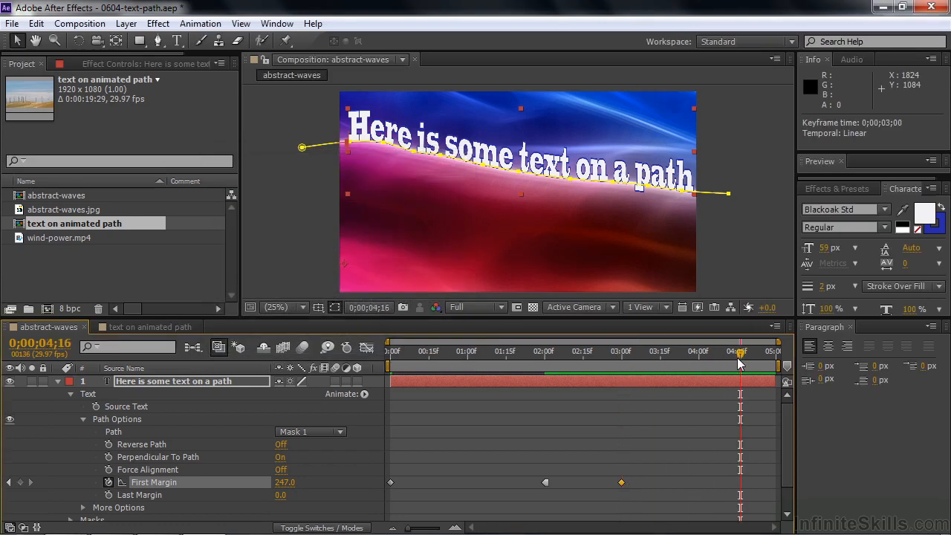
pyautogui.moveTo(285, 482); pyautogui.dragTo(104, 491)
pyautogui.moveTo(88, 492); pyautogui.dragTo(75, 493)
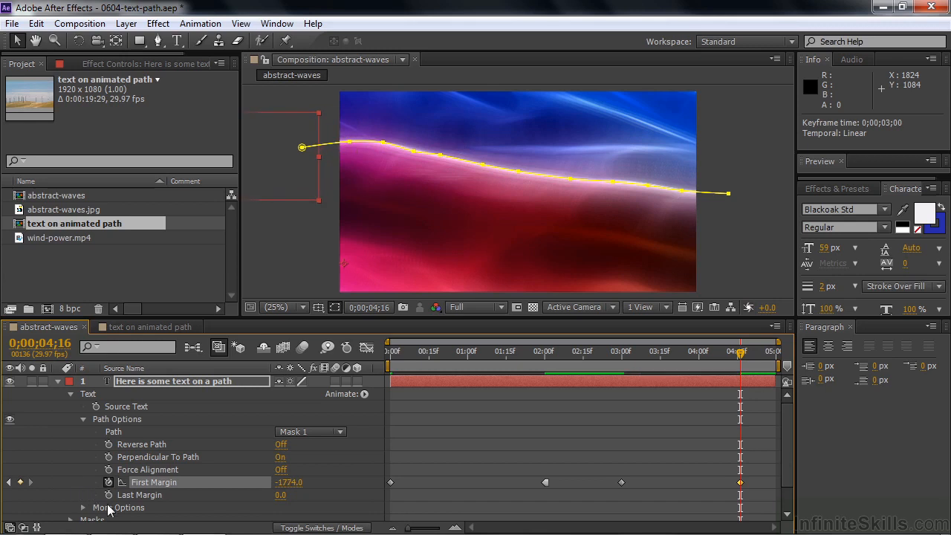
pyautogui.moveTo(741, 355); pyautogui.dragTo(350, 397)
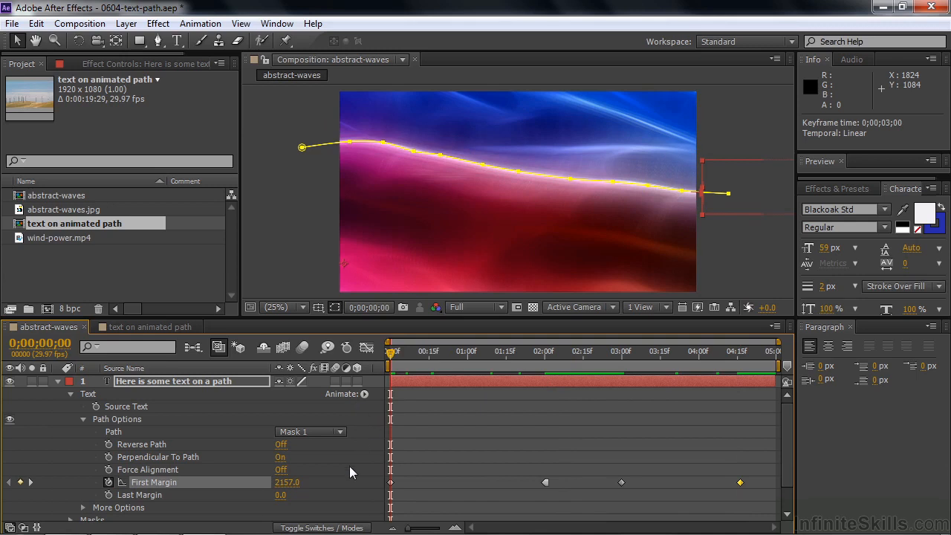
# Play and scrub the animation around 2:00, then hide the mask outline and collapse layer 1
pyautogui.press('space')
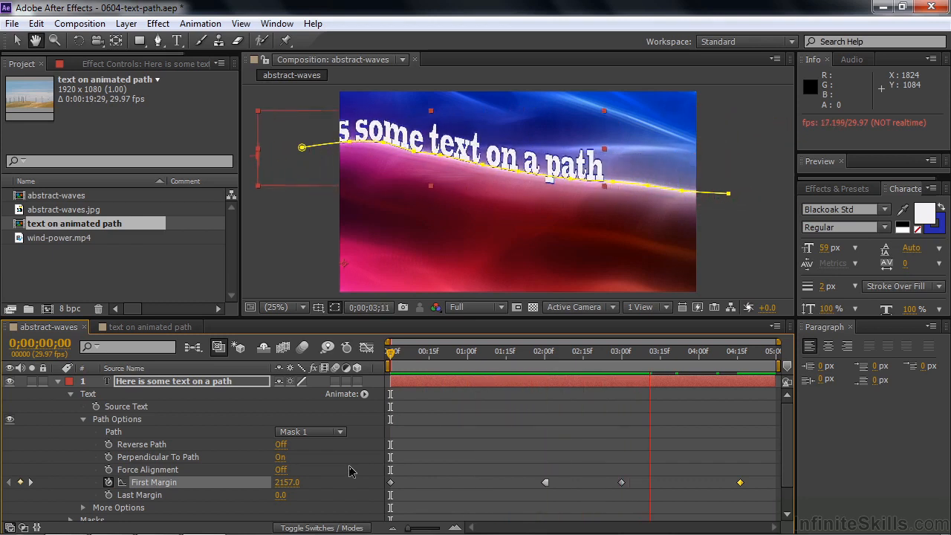
pyautogui.press('space')
pyautogui.moveTo(740, 360); pyautogui.dragTo(546, 394)
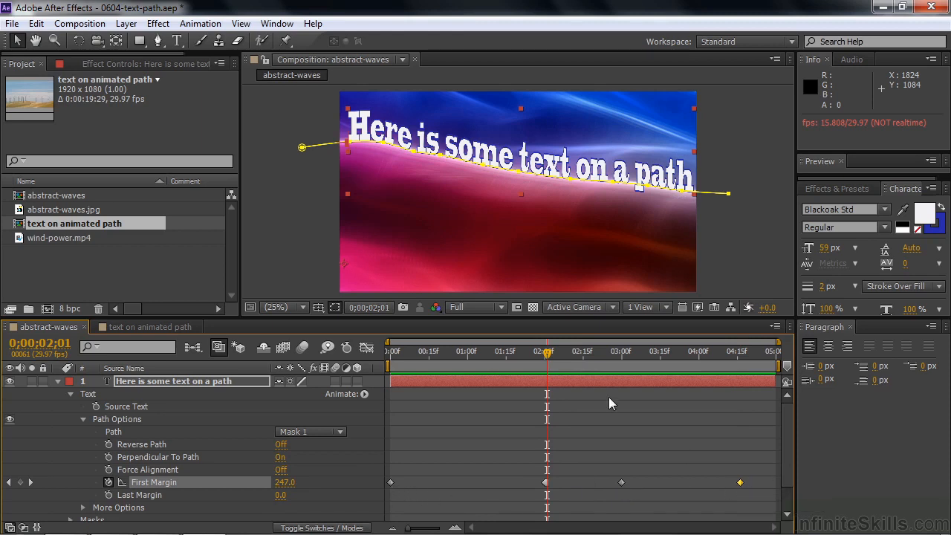
pyautogui.moveTo(551, 364); pyautogui.dragTo(495, 402)
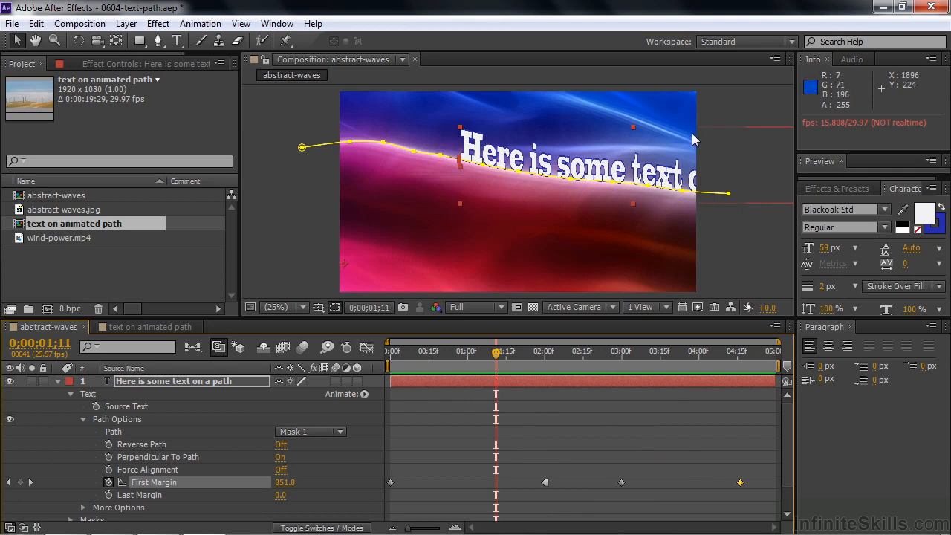
pyautogui.click(334, 307)
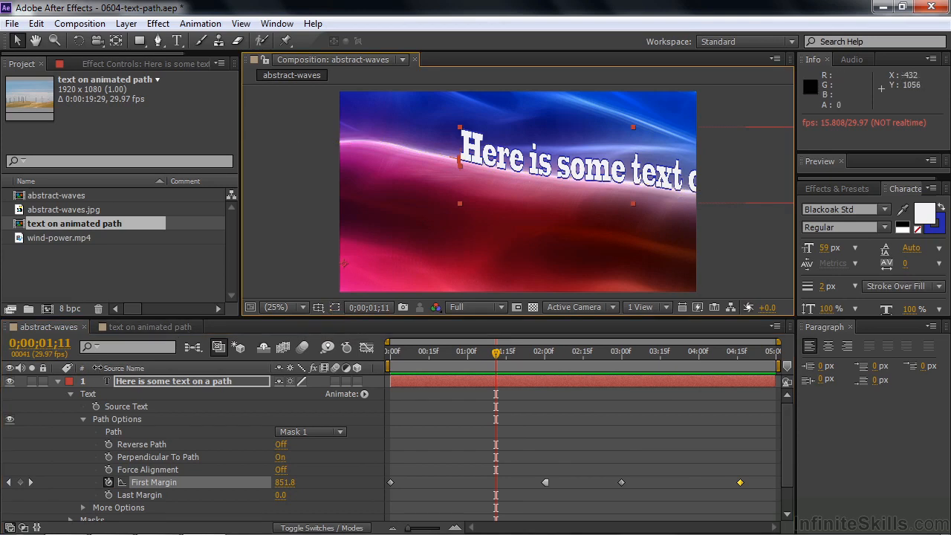
pyautogui.click(58, 381)
# Deselect, rewind and play the finished animation, then switch to the 'text on animated path' composition
pyautogui.click(103, 442)
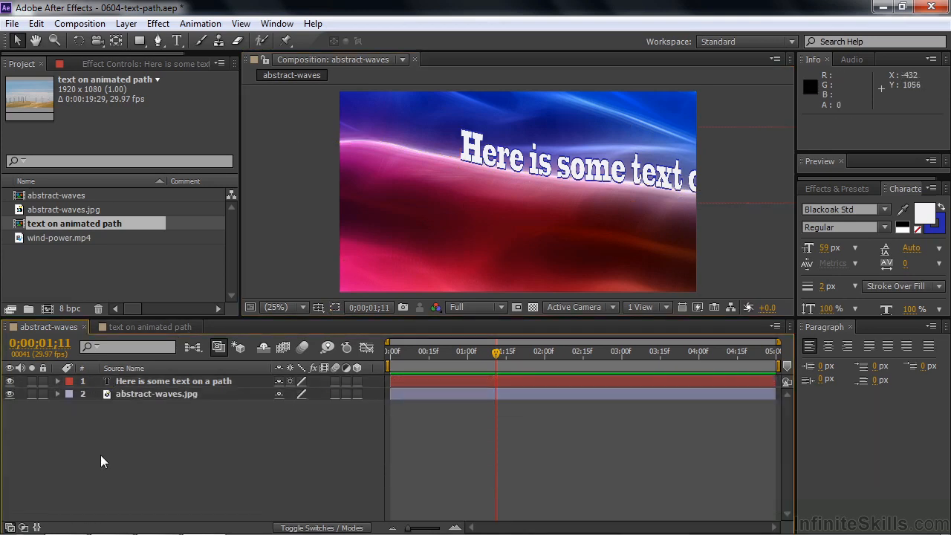
pyautogui.moveTo(498, 355); pyautogui.dragTo(378, 369)
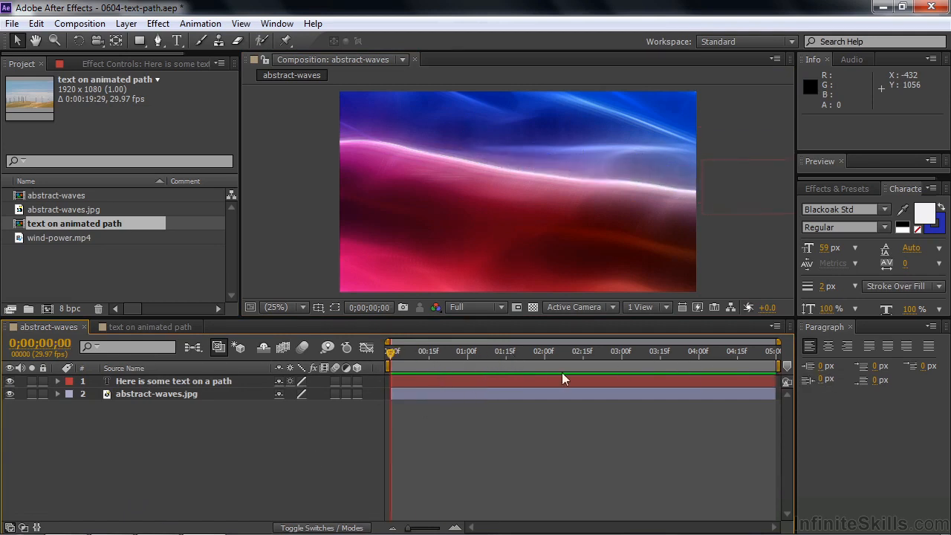
pyautogui.press('space')
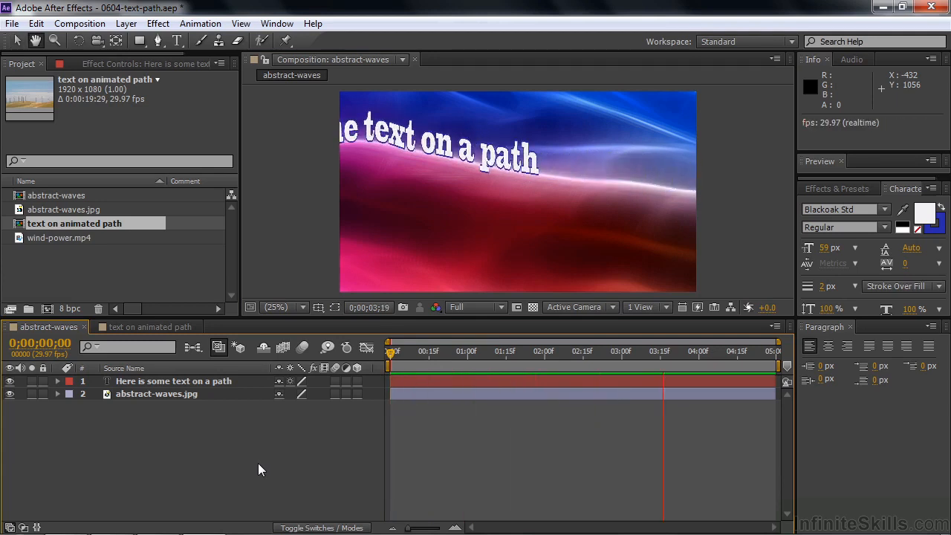
pyautogui.moveTo(615, 352); pyautogui.dragTo(564, 369)
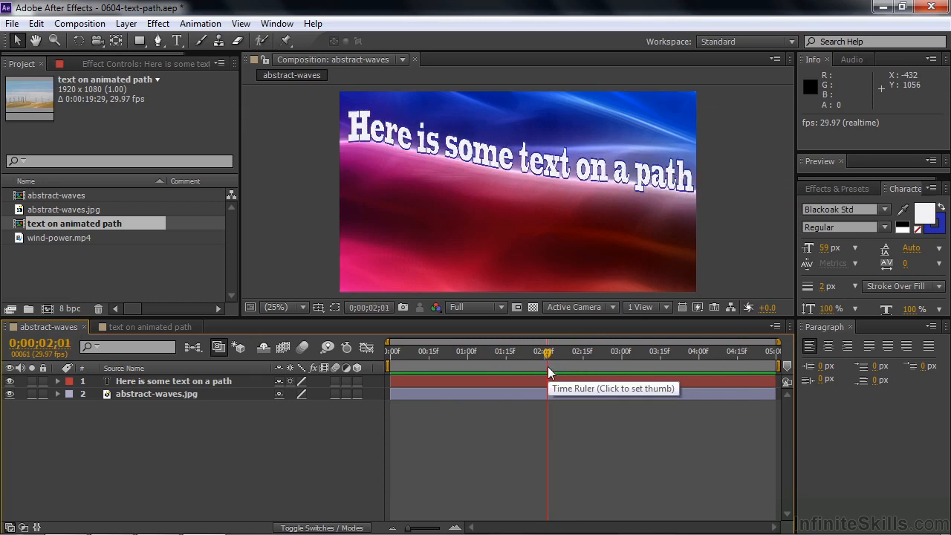
pyautogui.click(148, 327)
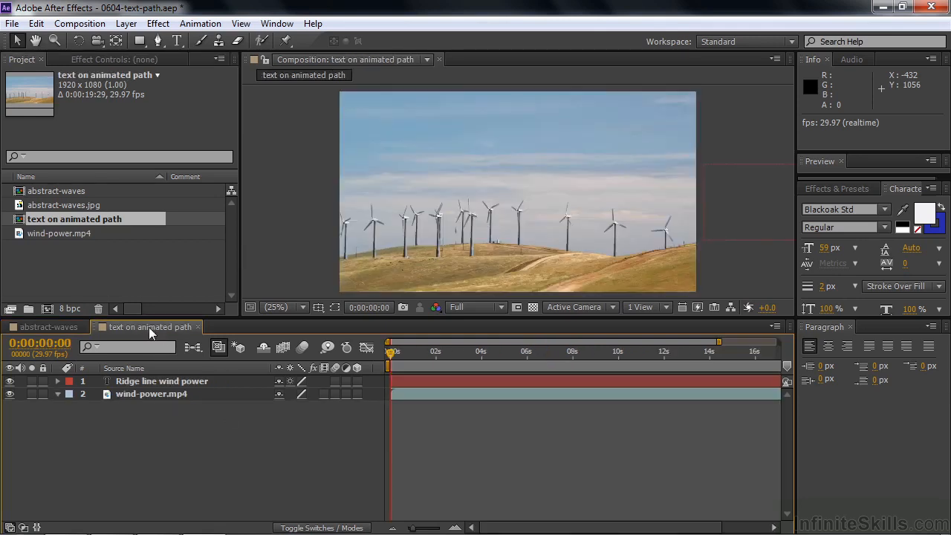
# Hide the 'Ridge line wind power' text layer and scrub the wind-power clip to about four seconds
pyautogui.click(10, 382)
pyautogui.moveTo(390, 354); pyautogui.dragTo(541, 364)
pyautogui.click(396, 365)
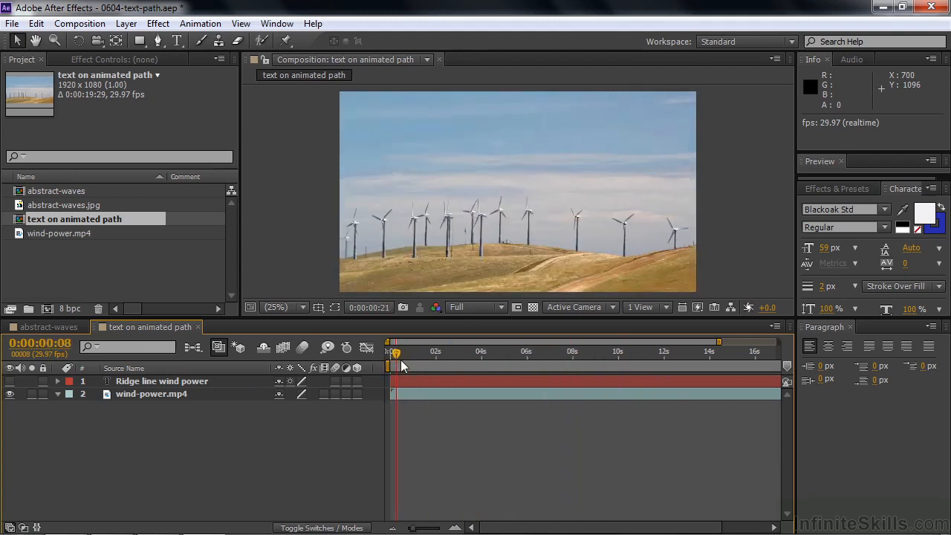
pyautogui.moveTo(398, 351); pyautogui.dragTo(381, 364)
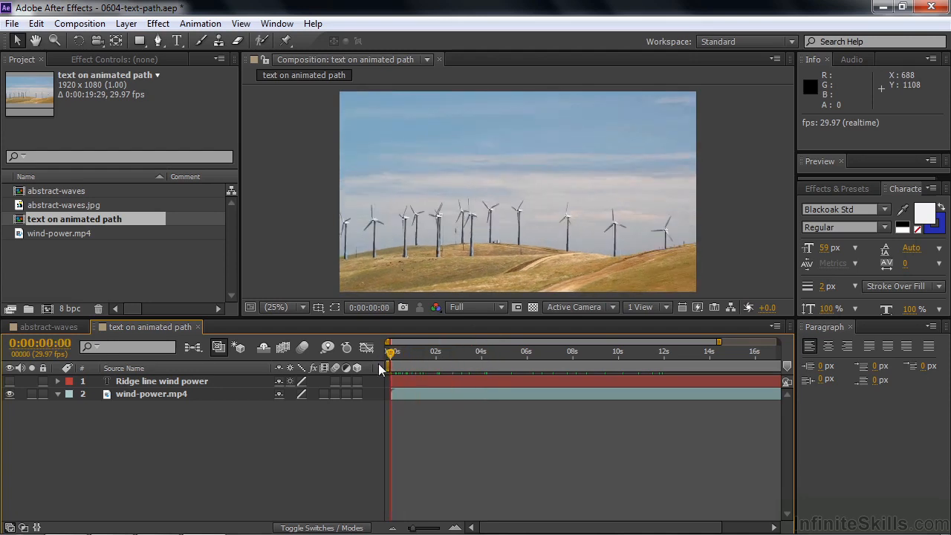
# Expand Mask 1, select its Mask Path keyframes, and show the mask outline in the viewer
pyautogui.click(56, 381)
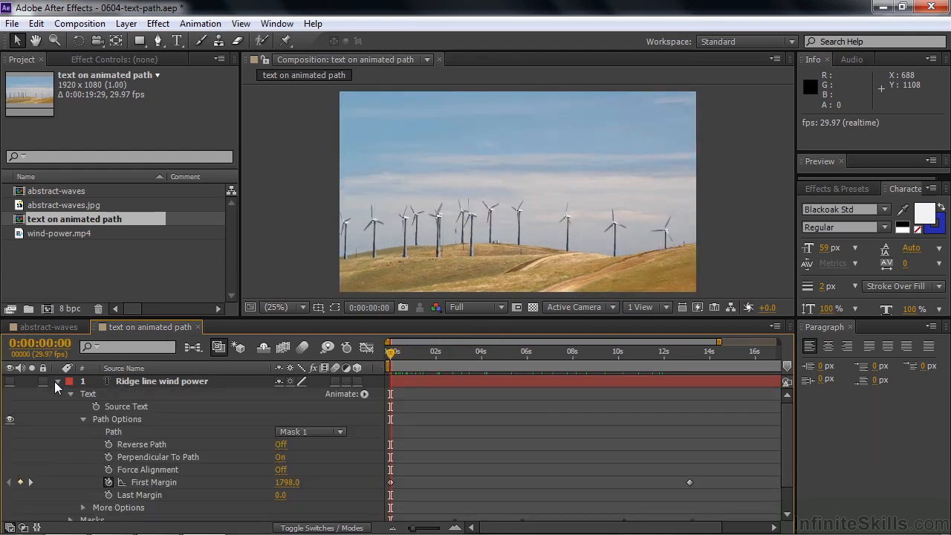
pyautogui.click(71, 394)
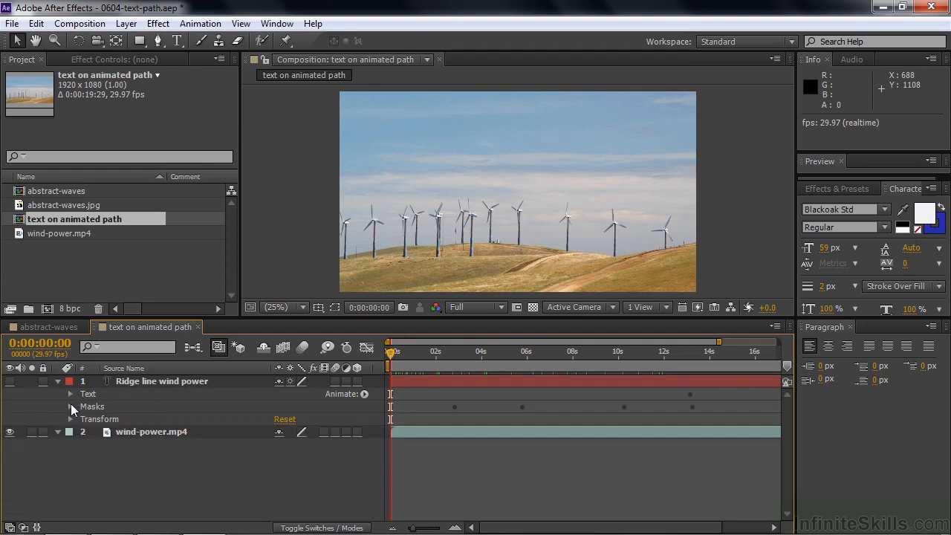
pyautogui.click(69, 405)
pyautogui.click(83, 420)
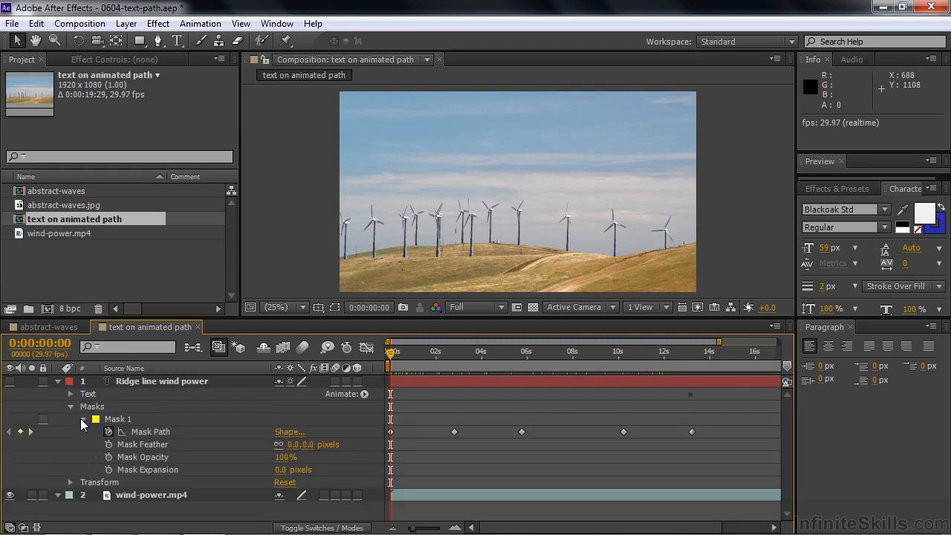
pyautogui.click(149, 434)
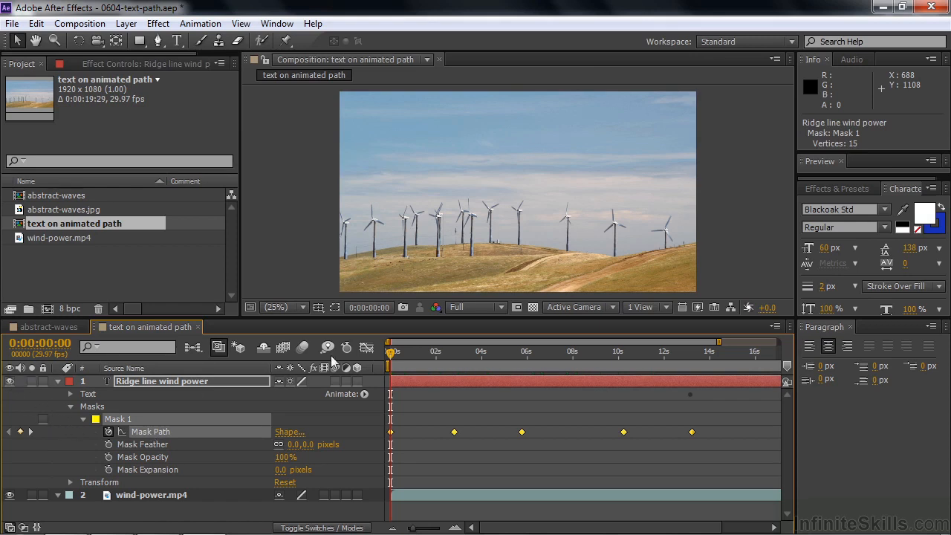
pyautogui.click(336, 307)
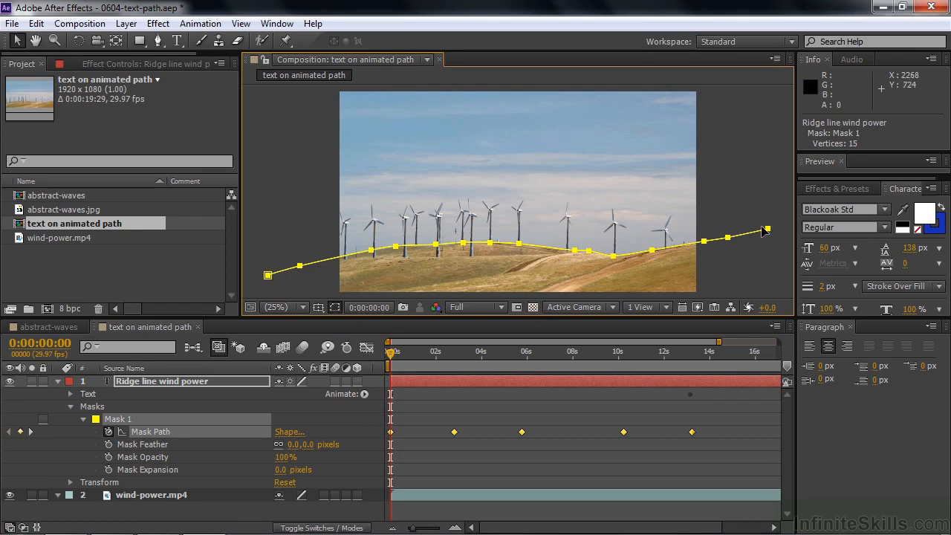
# At the 2:24 Mask Path keyframe, drag the whole Mask 1 path to follow the ridge
pyautogui.click(364, 432)
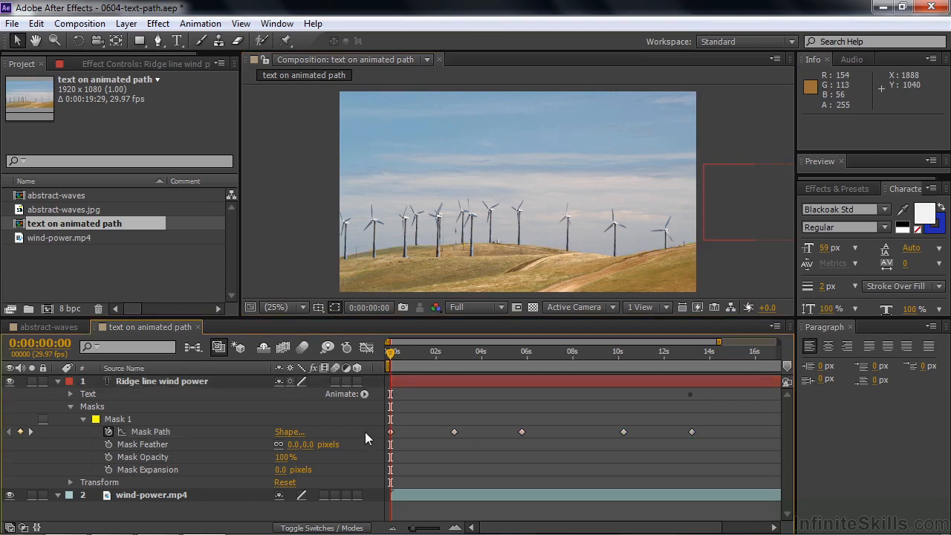
pyautogui.moveTo(392, 360); pyautogui.dragTo(452, 362)
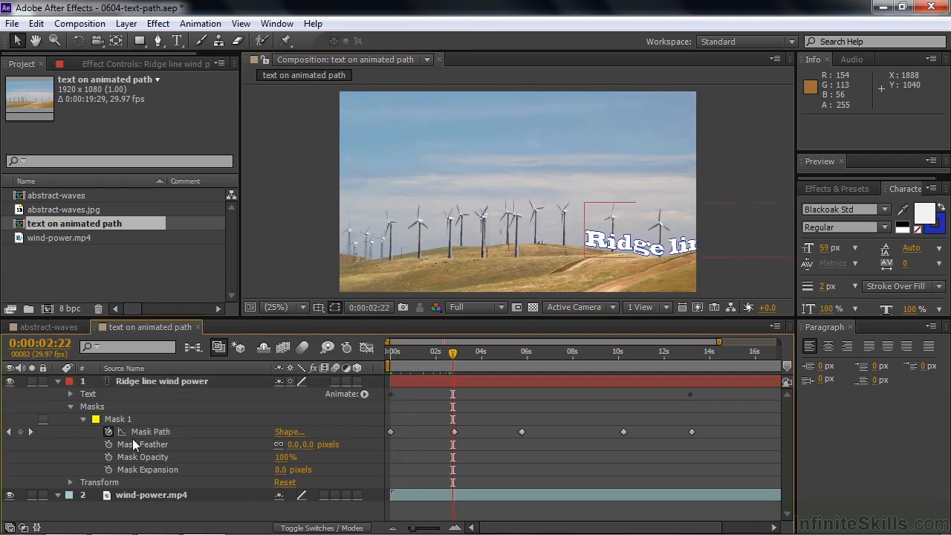
pyautogui.click(117, 421)
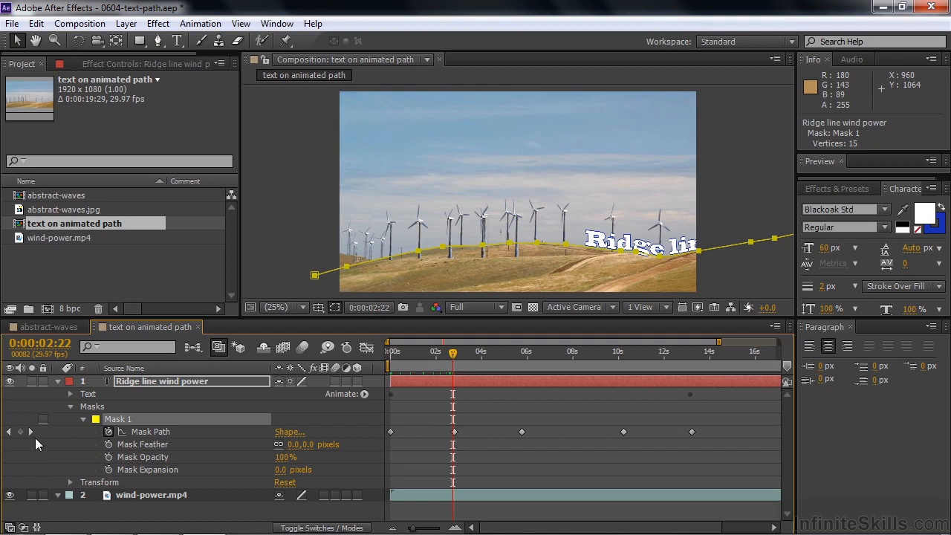
pyautogui.click(30, 432)
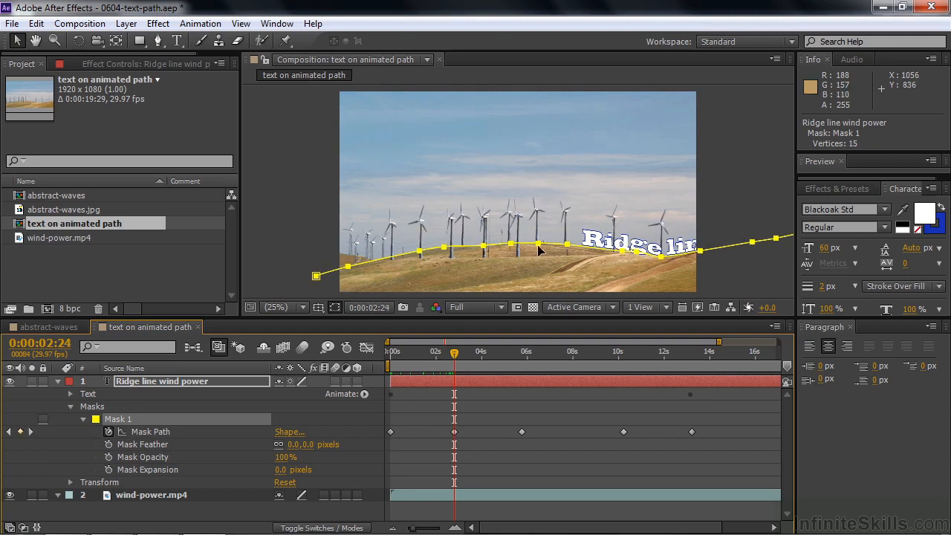
pyautogui.moveTo(540, 249)
pyautogui.mouseDown()
pyautogui.moveTo(518, 251)
pyautogui.moveTo(571, 242)
pyautogui.moveTo(547, 246)
pyautogui.moveTo(558, 249)
pyautogui.mouseUp()
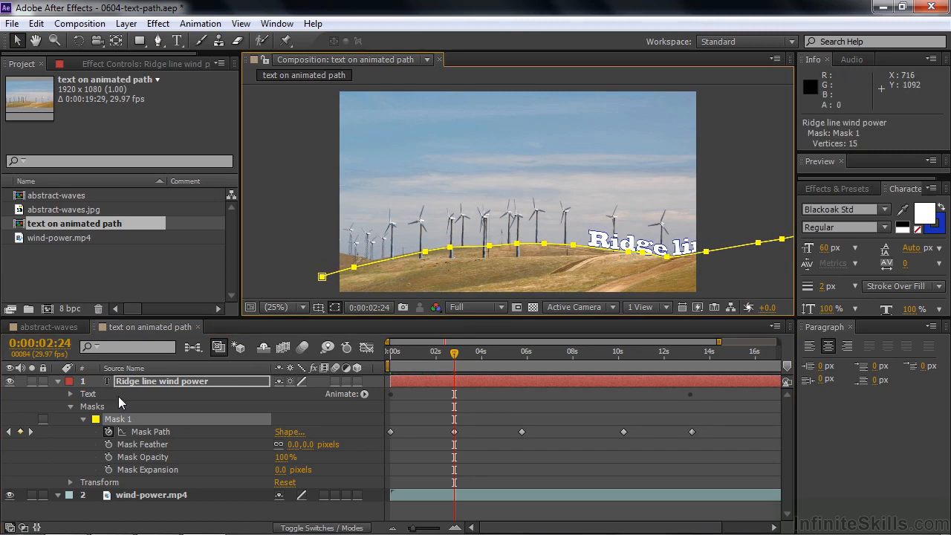
pyautogui.click(71, 394)
# Set the text's Path Options Path to None so the line sits straight
pyautogui.click(338, 431)
pyautogui.click(331, 447)
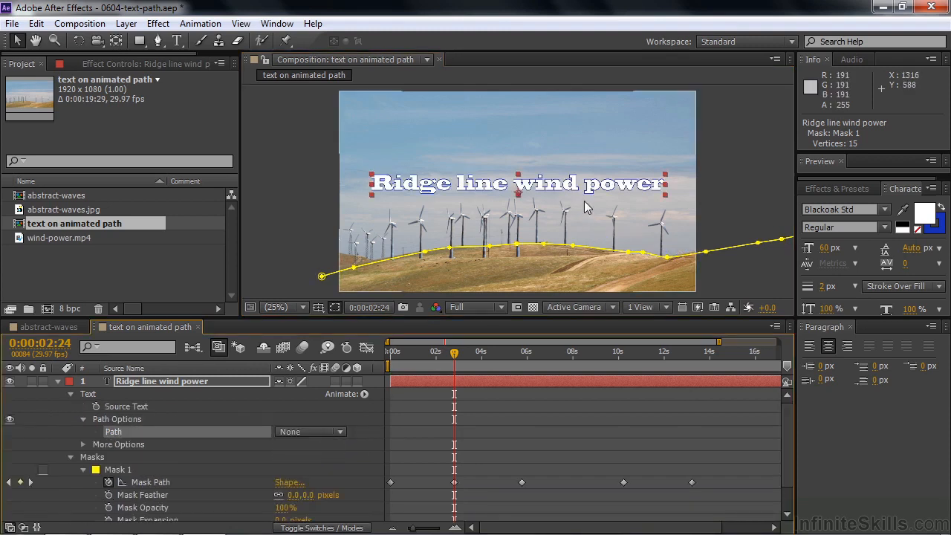
pyautogui.click(71, 394)
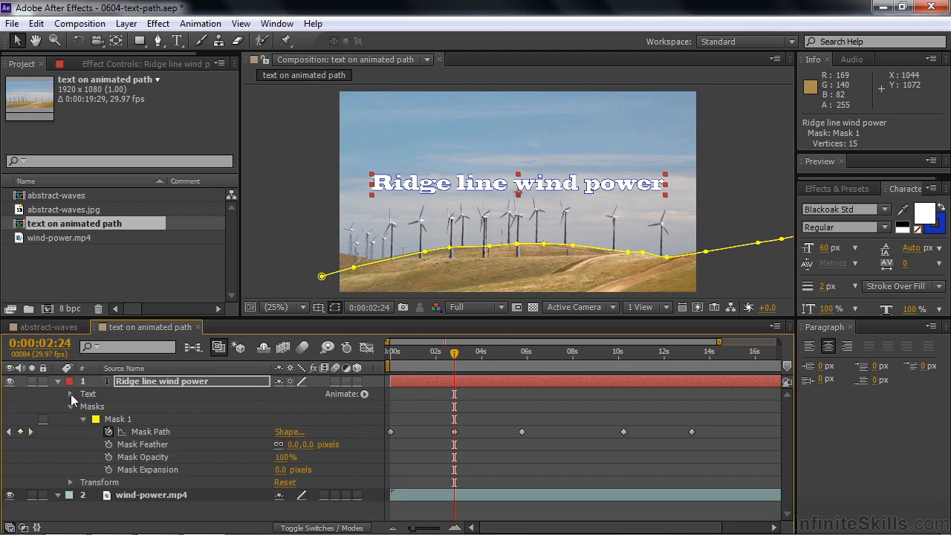
# At the 5:23 keyframe, nudge Mask 1 along the ridge and check it over later frames
pyautogui.press('k')
pyautogui.click(115, 420)
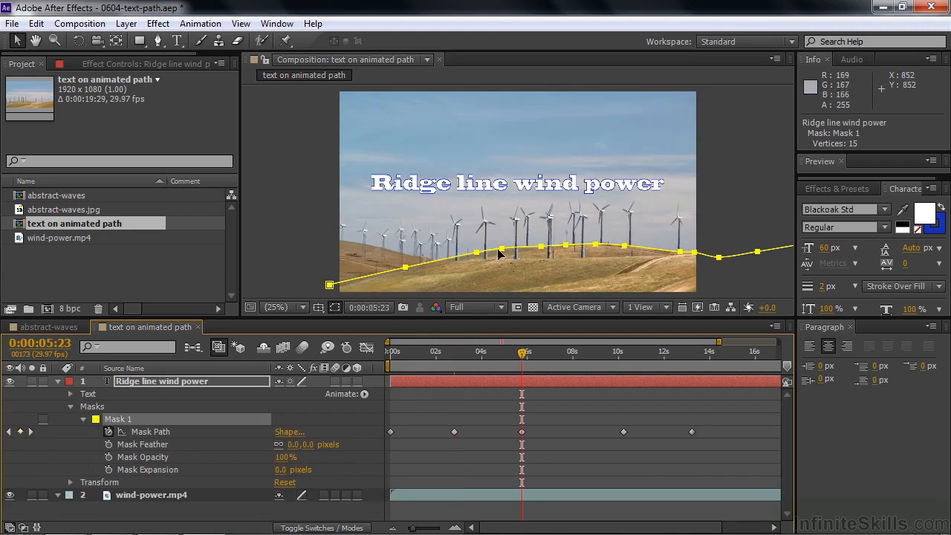
pyautogui.moveTo(504, 253)
pyautogui.mouseDown()
pyautogui.moveTo(492, 254)
pyautogui.moveTo(506, 255)
pyautogui.mouseUp()
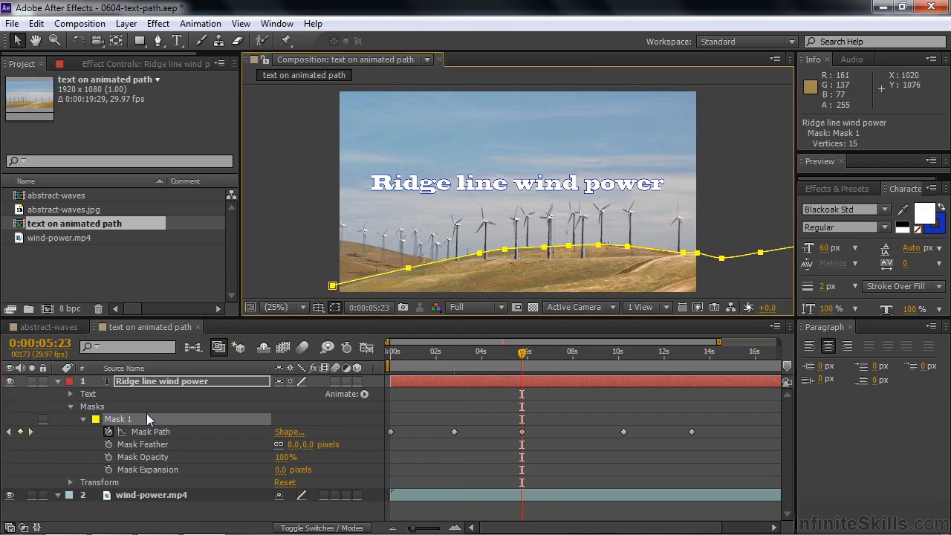
pyautogui.click(128, 383)
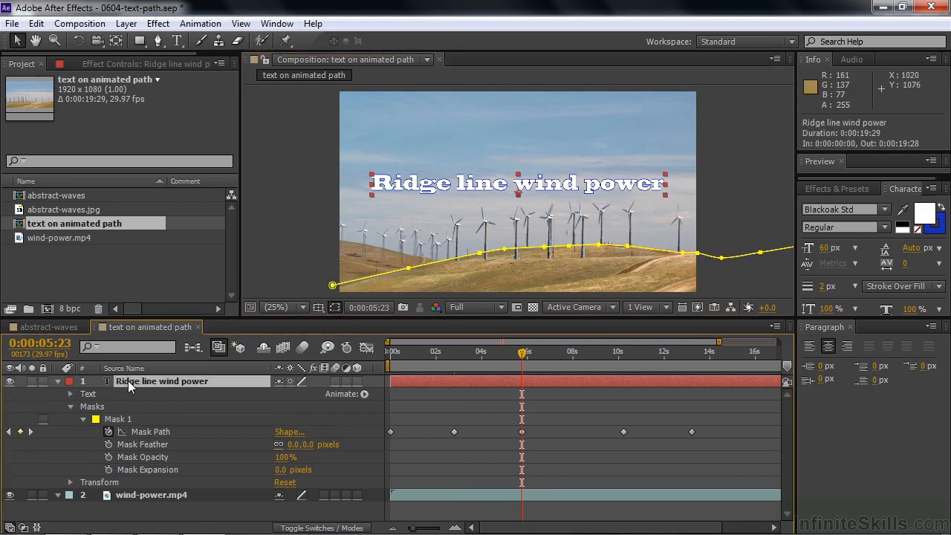
pyautogui.click(479, 257)
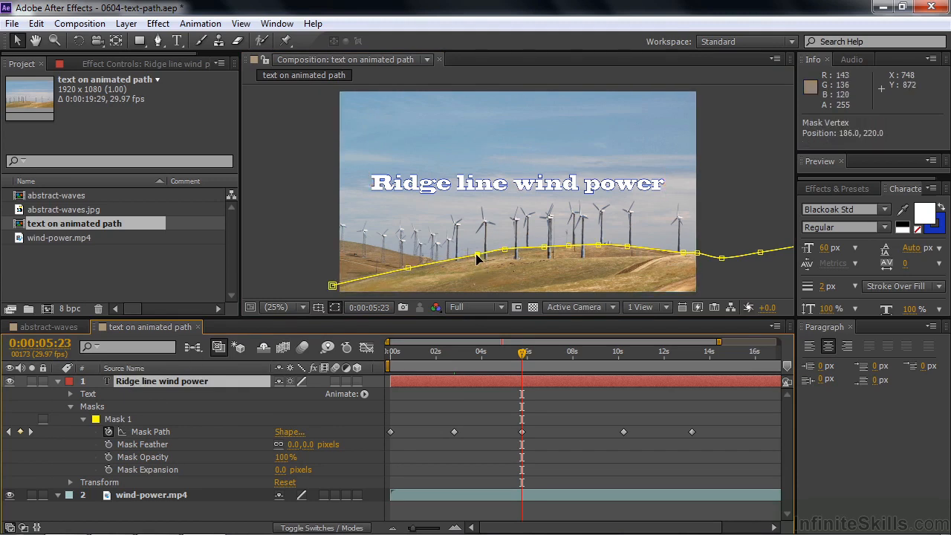
pyautogui.click(478, 256)
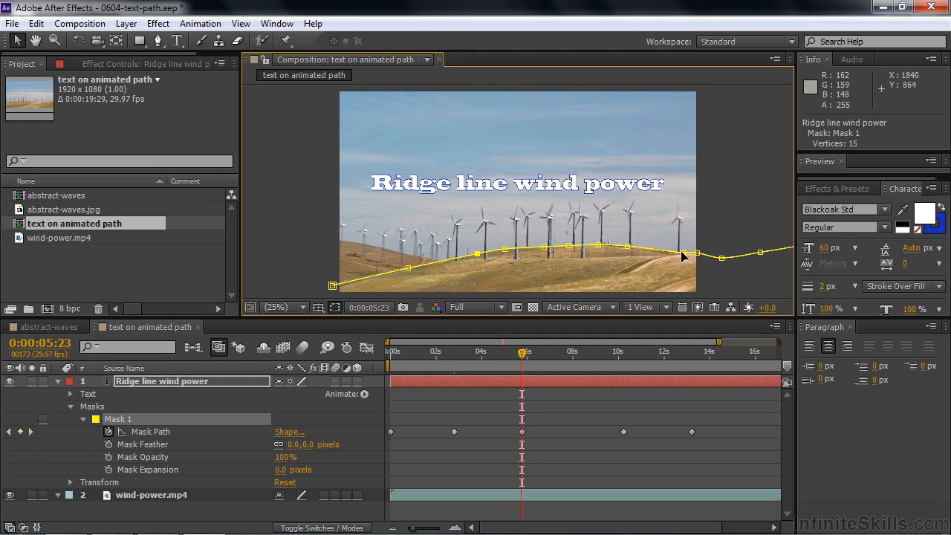
pyautogui.moveTo(524, 359); pyautogui.dragTo(378, 400)
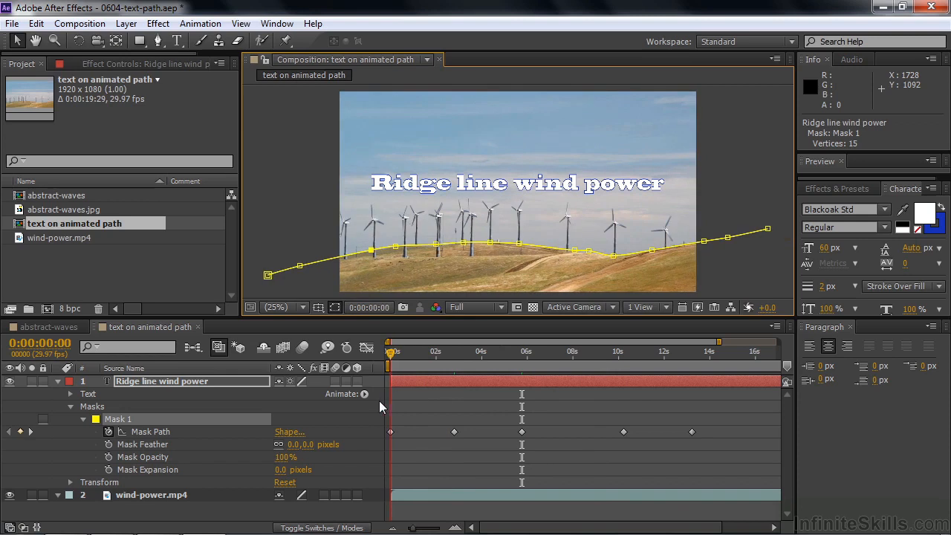
# Set the text's Path back to Mask 1 and add a First Margin keyframe at 0:00
pyautogui.click(71, 406)
pyautogui.click(71, 394)
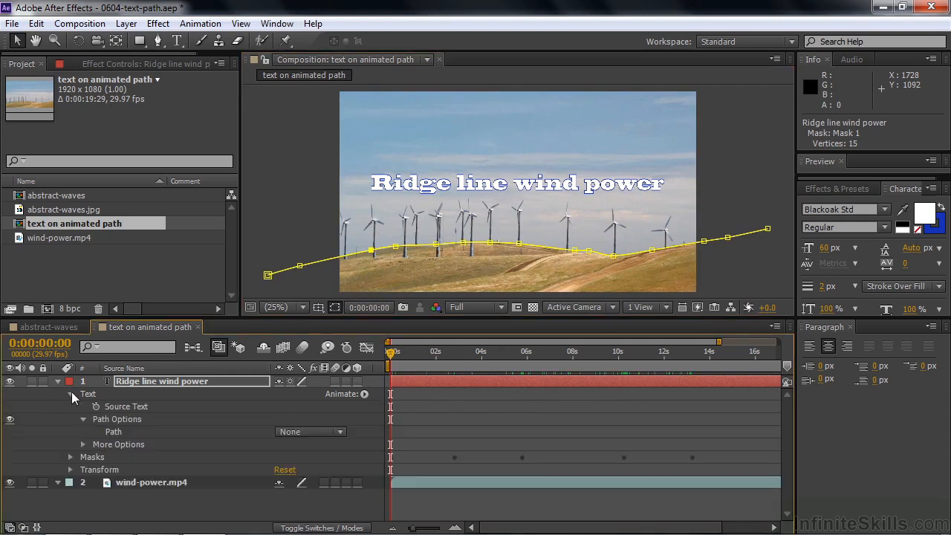
pyautogui.click(343, 433)
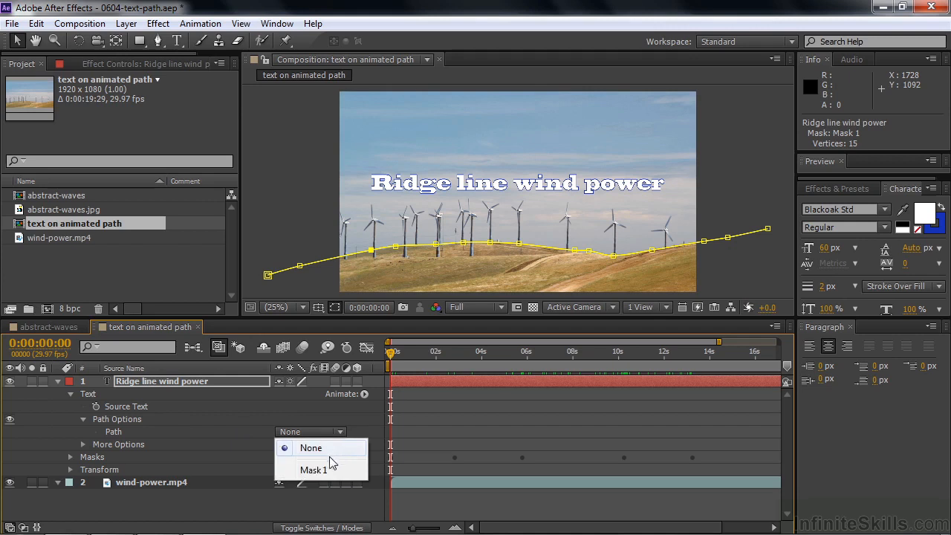
pyautogui.click(325, 470)
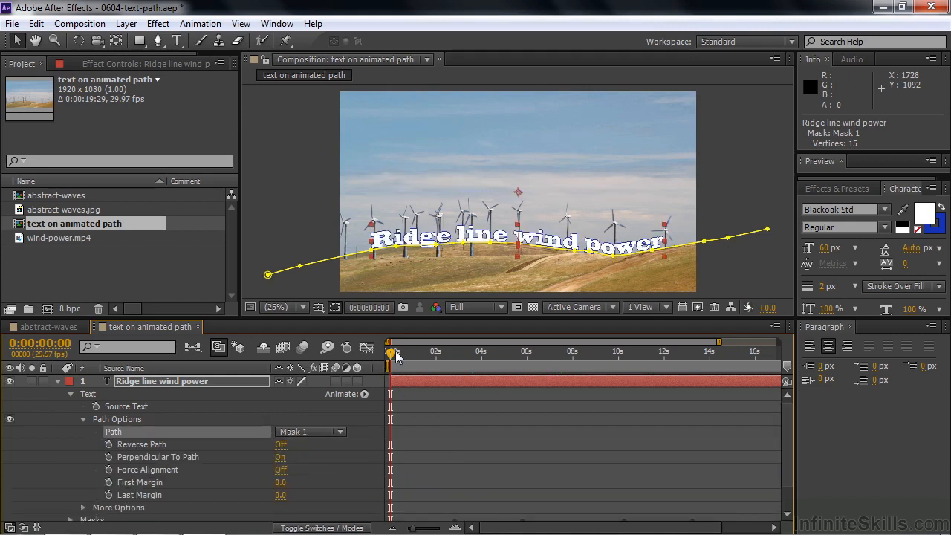
pyautogui.moveTo(390, 356)
pyautogui.mouseDown()
pyautogui.moveTo(564, 363)
pyautogui.moveTo(609, 375)
pyautogui.moveTo(378, 365)
pyautogui.mouseUp()
pyautogui.click(110, 482)
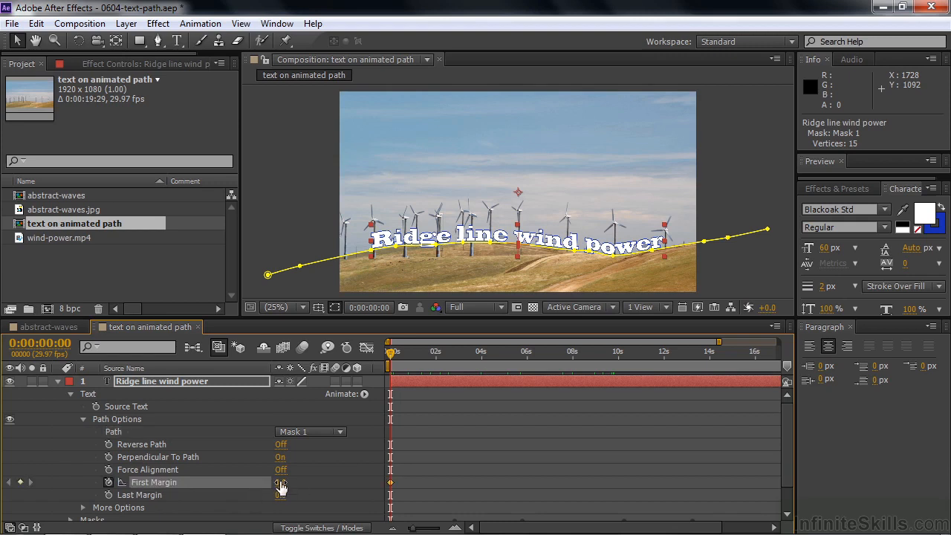
# Keyframe First Margin at 1770 at the start and about -2295.5 near 12 seconds
pyautogui.moveTo(281, 484); pyautogui.dragTo(413, 486)
pyautogui.moveTo(390, 359); pyautogui.dragTo(680, 373)
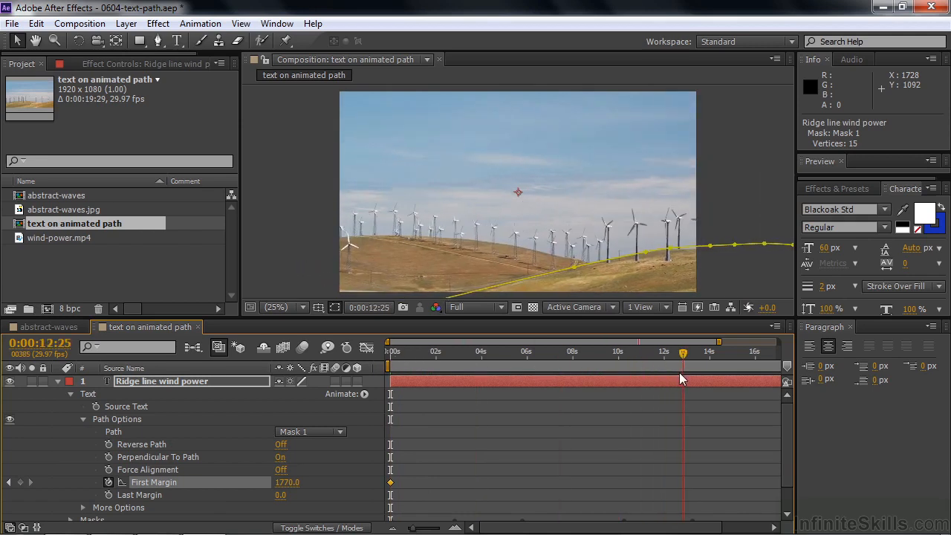
pyautogui.moveTo(298, 490); pyautogui.dragTo(2, 515)
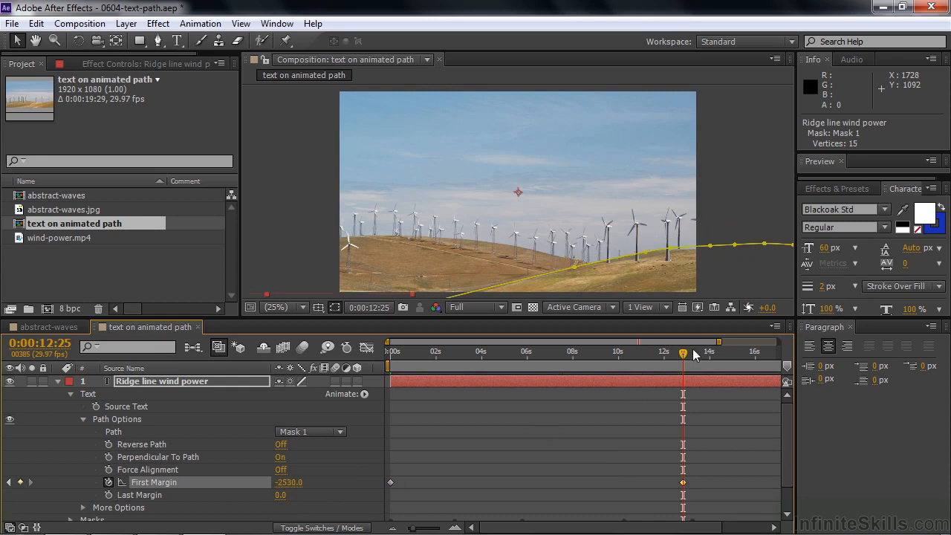
pyautogui.moveTo(683, 352); pyautogui.dragTo(668, 352)
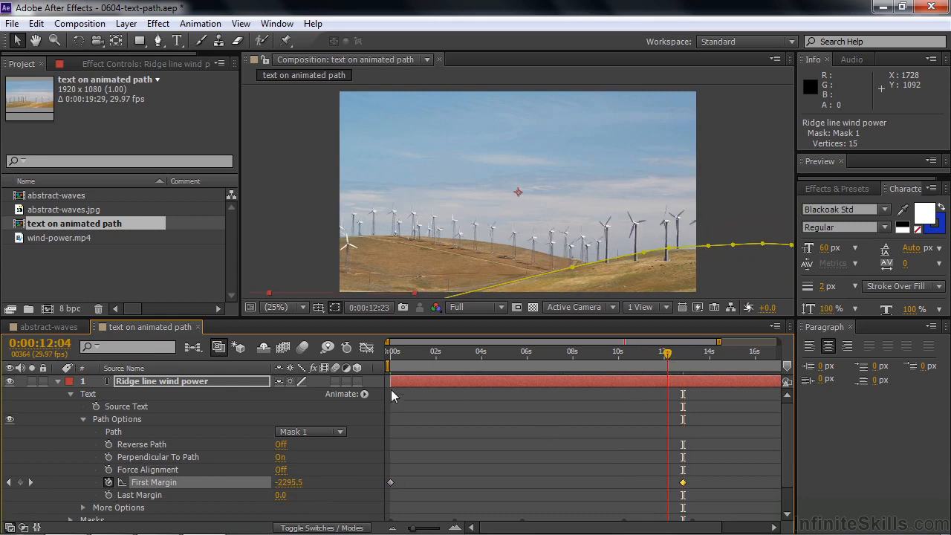
# Rewind to 0:00, hide the mask outline, collapse the text layer and play a preview
pyautogui.click(390, 352)
pyautogui.click(336, 308)
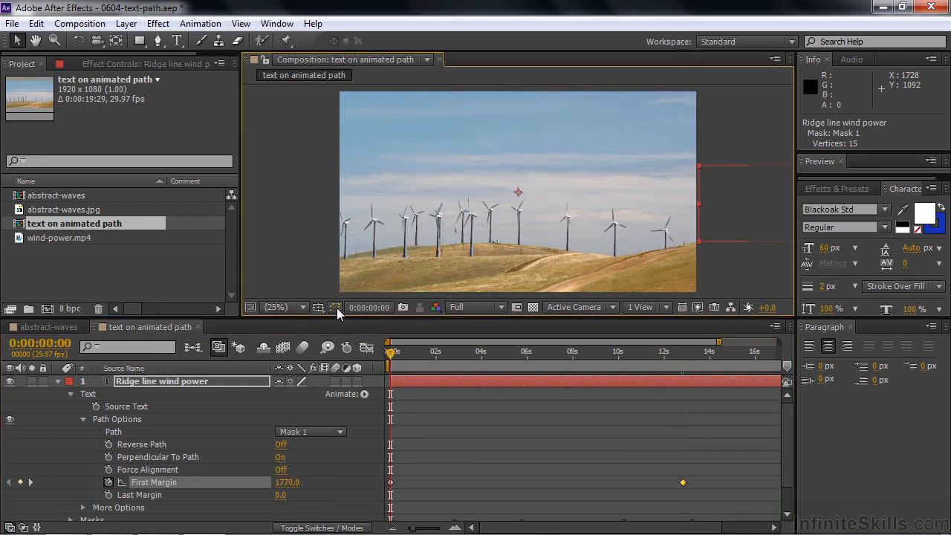
pyautogui.click(58, 381)
pyautogui.press('space')
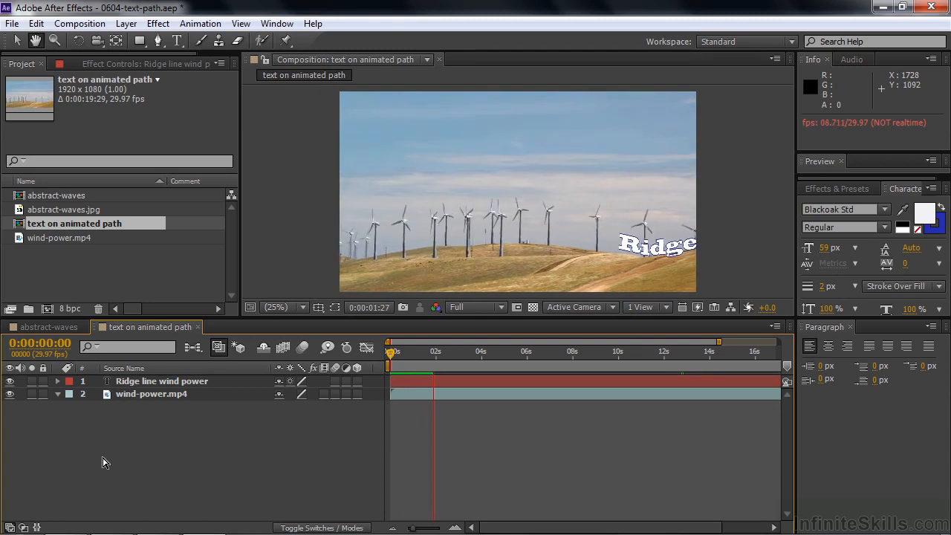
pyautogui.click(442, 352)
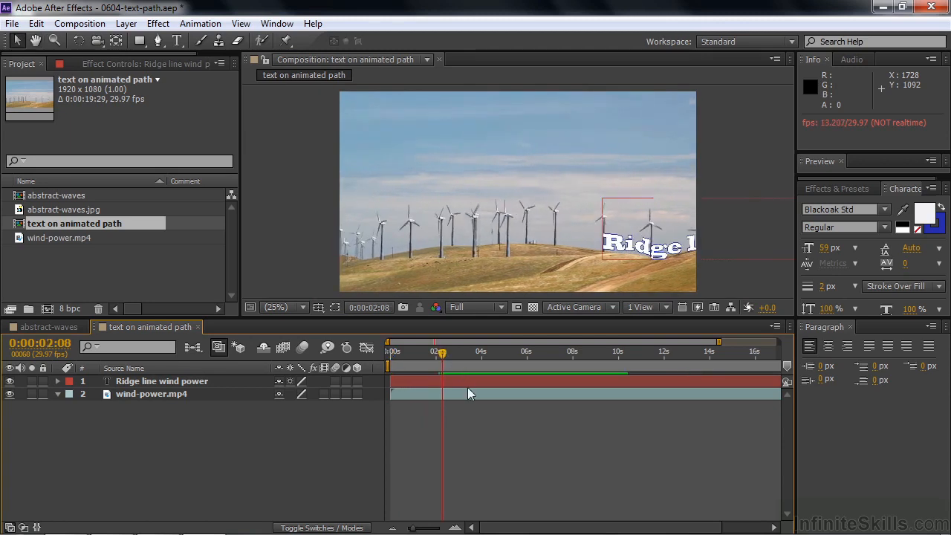
pyautogui.press('space')
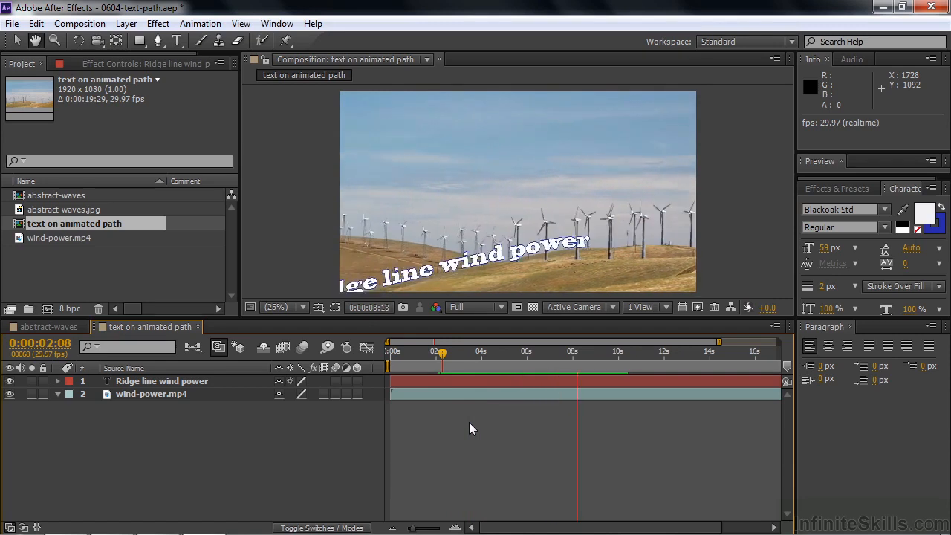
pyautogui.press('space')
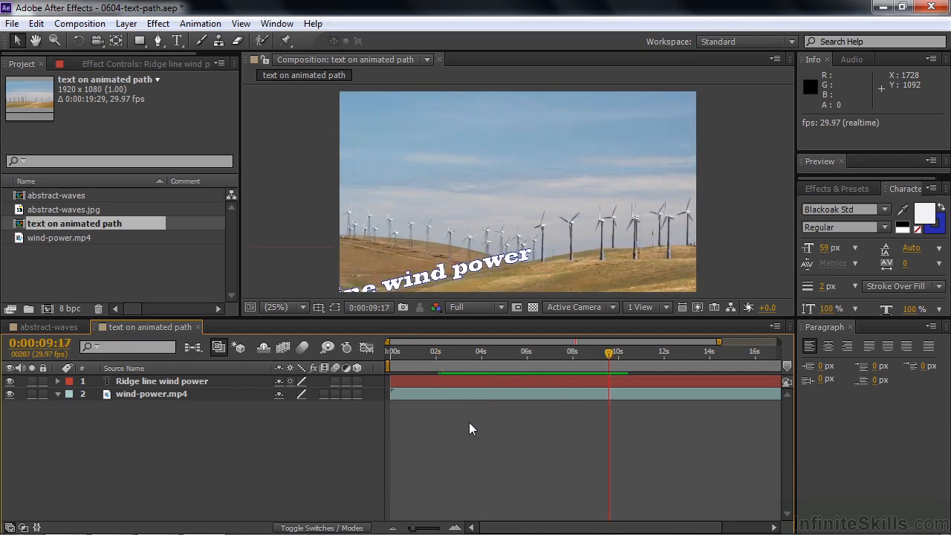